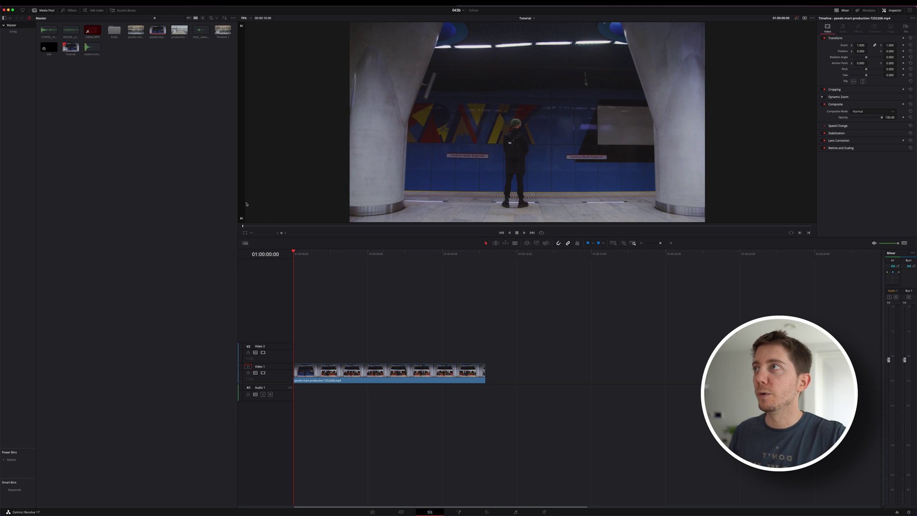
- Add a Text title from the Titles list onto track V2 above the subway clip
{"action": "left_click", "coordinate": [69, 10]}
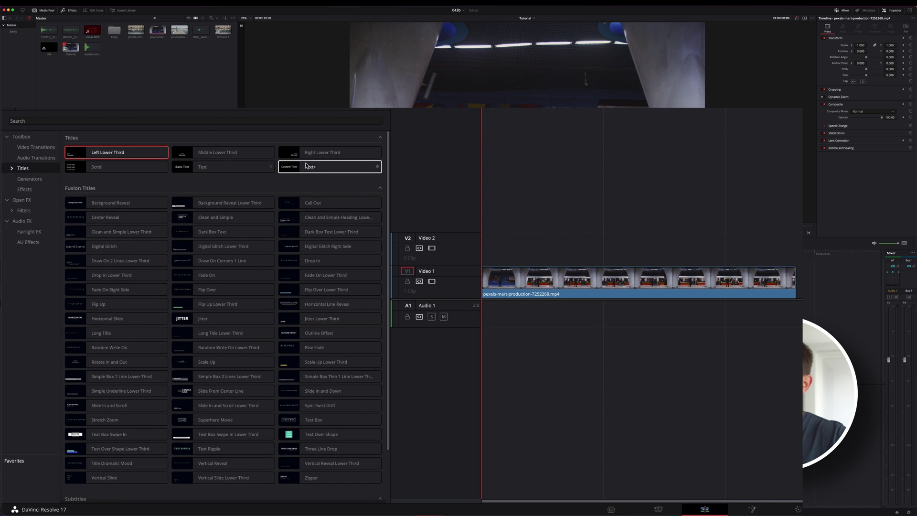
{"action": "left_click_drag", "start_coordinate": [227, 168], "coordinate": [794, 248]}
{"action": "left_click", "coordinate": [367, 355]}
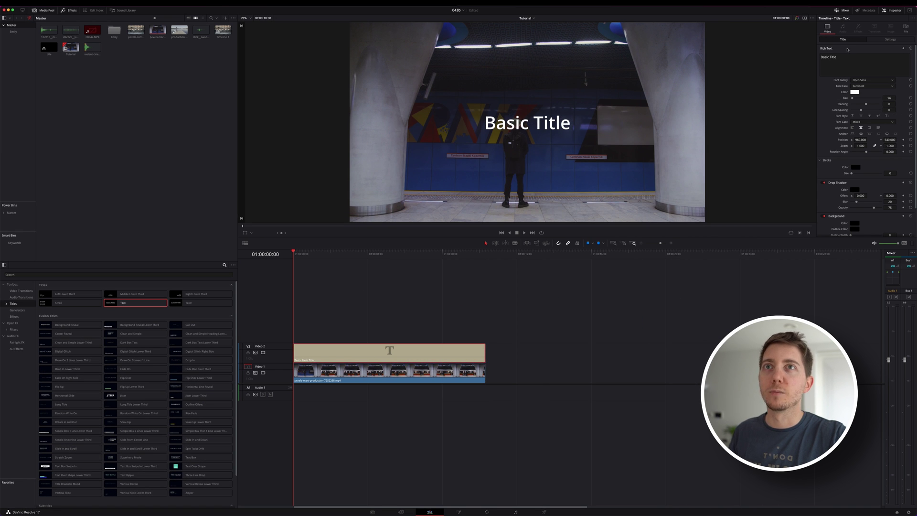
- Change the title's Rich Text to 'Vlog S1E01'
{"action": "left_click", "coordinate": [845, 66]}
{"action": "key", "text": "super+a"}
{"action": "type", "text": "Vlog seaso"}
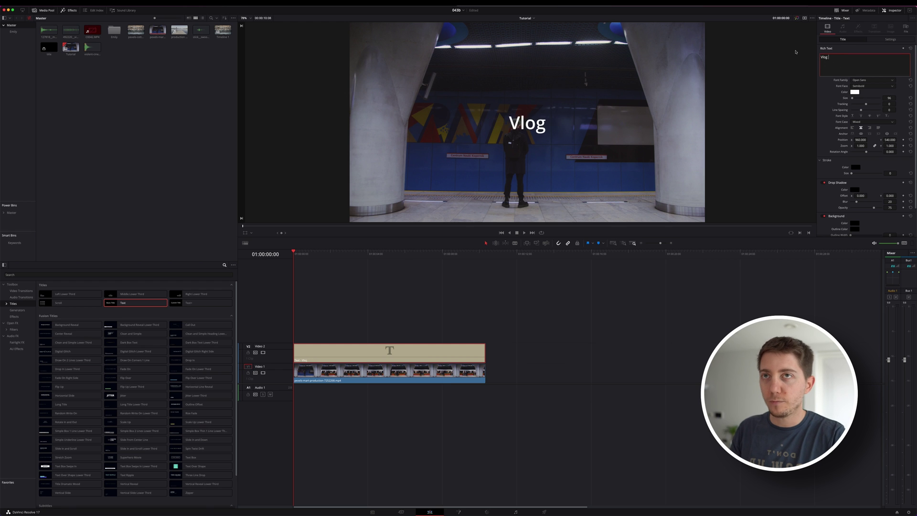
{"action": "key", "text": "BackSpace"}
{"action": "key", "text": "BackSpace"}
{"action": "key", "text": "BackSpace"}
{"action": "key", "text": "BackSpace"}
{"action": "key", "text": "BackSpace"}
{"action": "type", "text": "S1"}
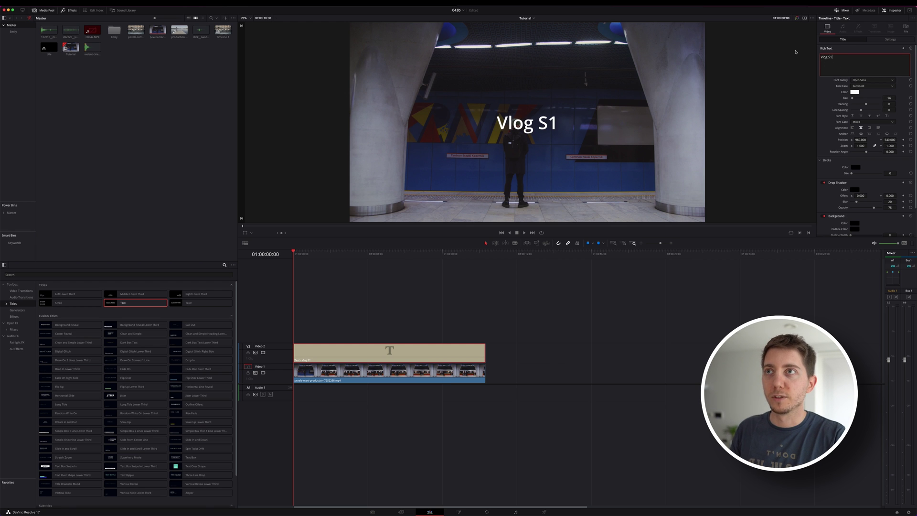
{"action": "type", "text": "E01"}
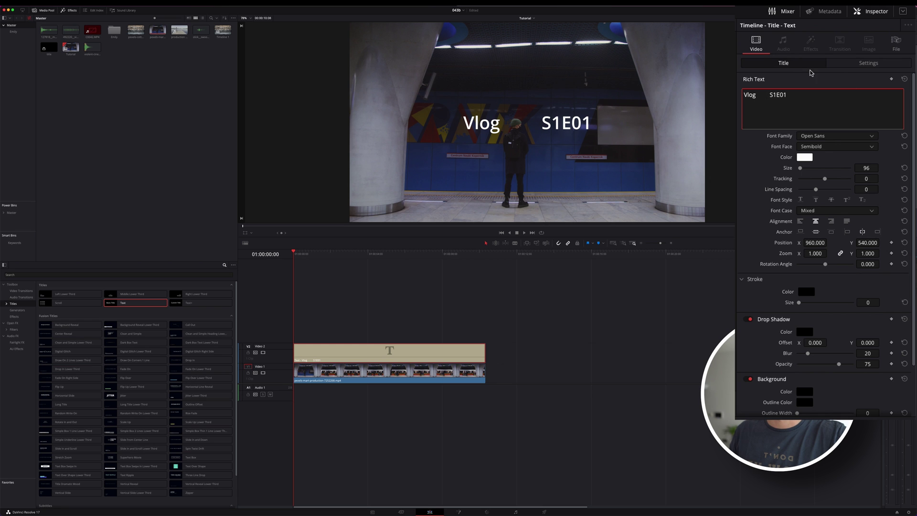
- Set the title's position to X 941, Y 438 and preview the train's arrival
{"action": "left_click", "coordinate": [815, 243]}
{"action": "key", "text": "Tab"}
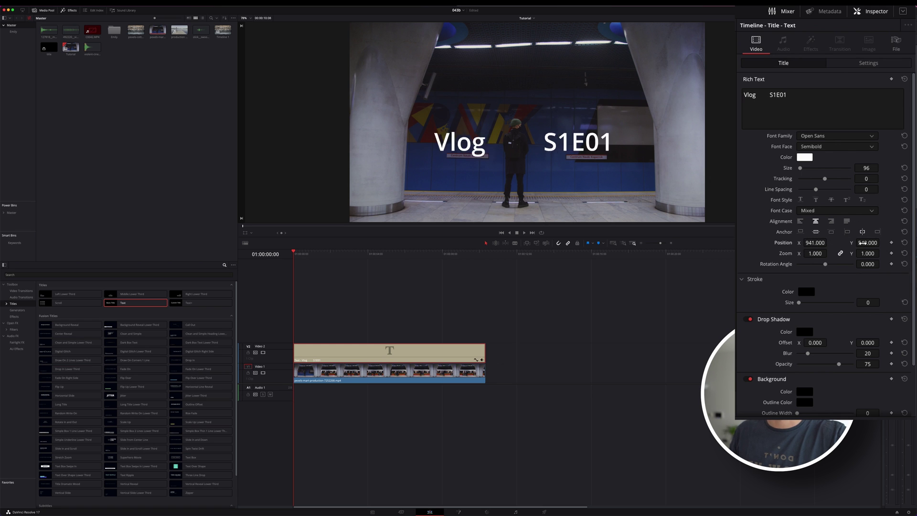
{"action": "type", "text": "438"}
{"action": "key", "text": "Return"}
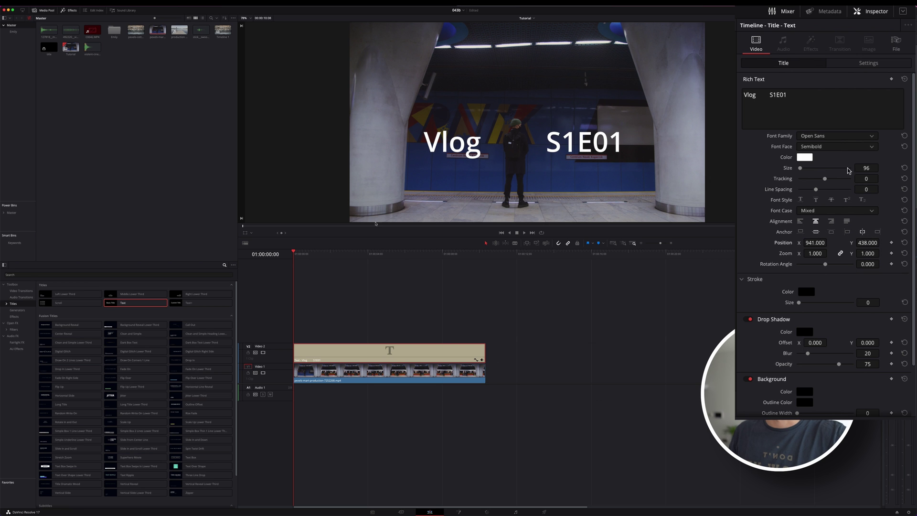
{"action": "left_click_drag", "start_coordinate": [300, 254], "coordinate": [308, 255]}
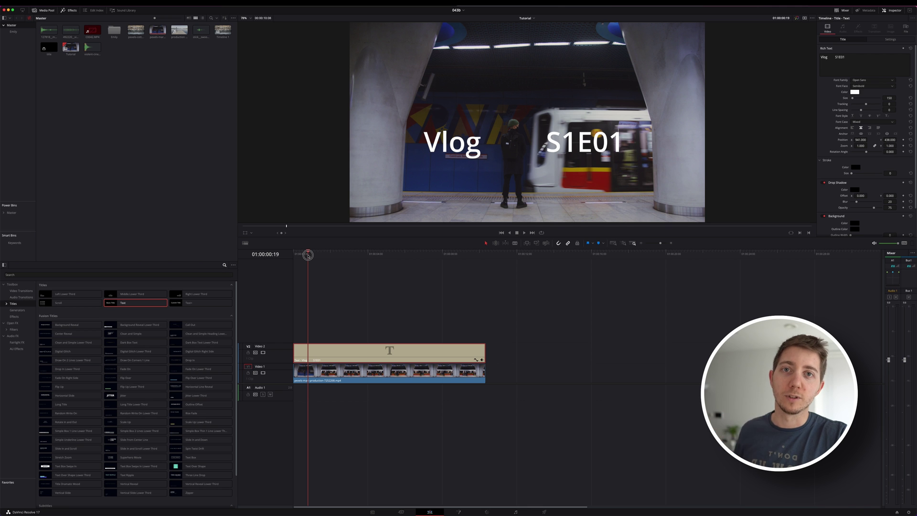
{"action": "left_click_drag", "start_coordinate": [307, 255], "coordinate": [294, 256]}
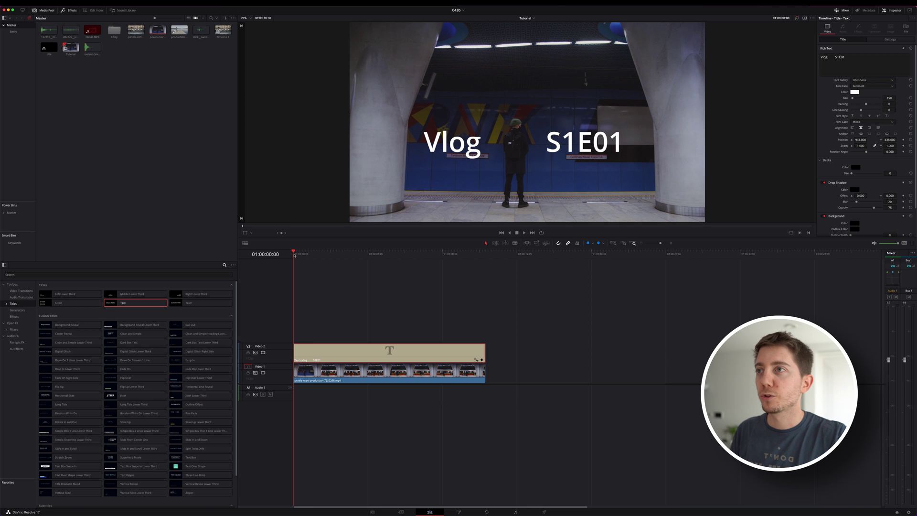
{"action": "key", "text": "space"}
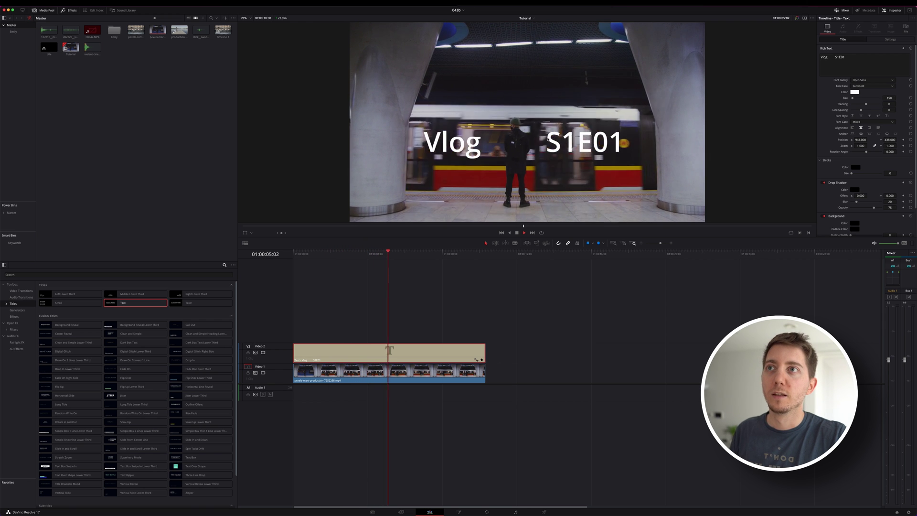
{"action": "key", "text": "space"}
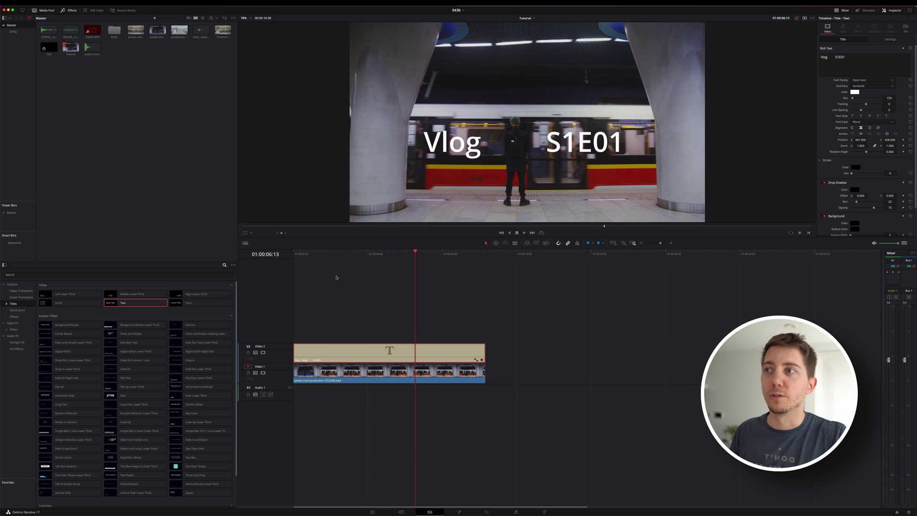
{"action": "left_click", "coordinate": [295, 253]}
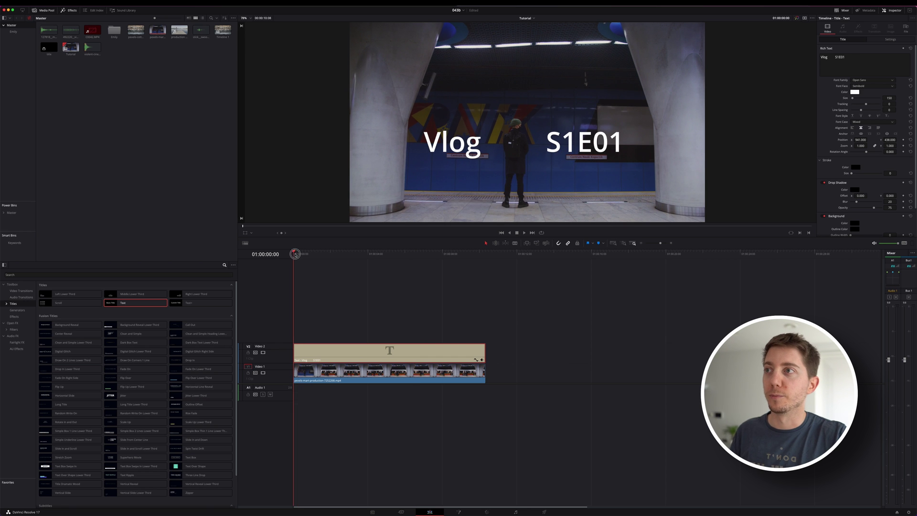
{"action": "left_click", "coordinate": [362, 325]}
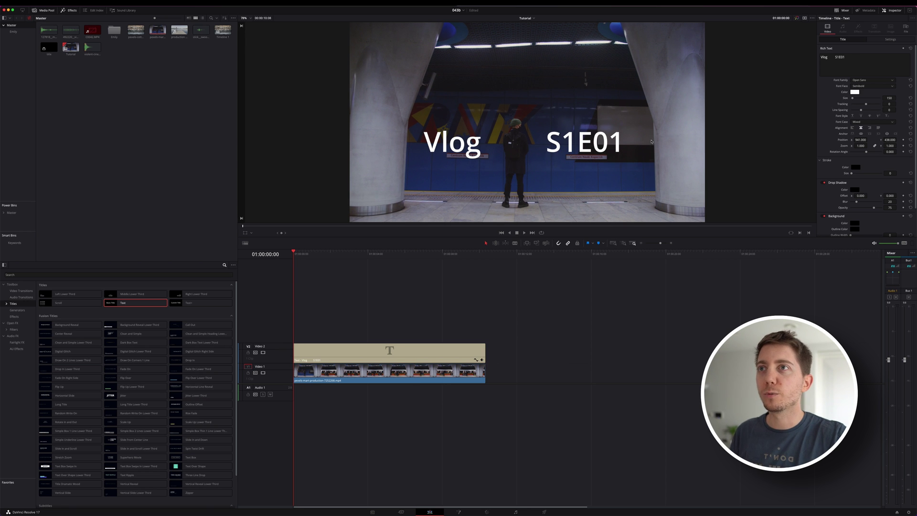
- Alt-drag the Video 1 platform clip up to copy it onto Video 3, hiding the title
{"action": "left_click", "coordinate": [365, 372]}
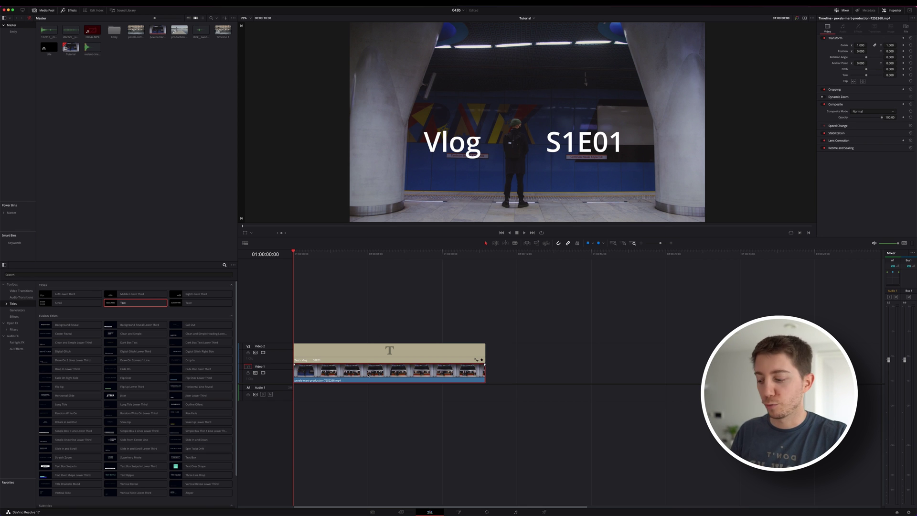
{"action": "left_click_drag", "start_coordinate": [366, 346], "coordinate": [366, 339]}
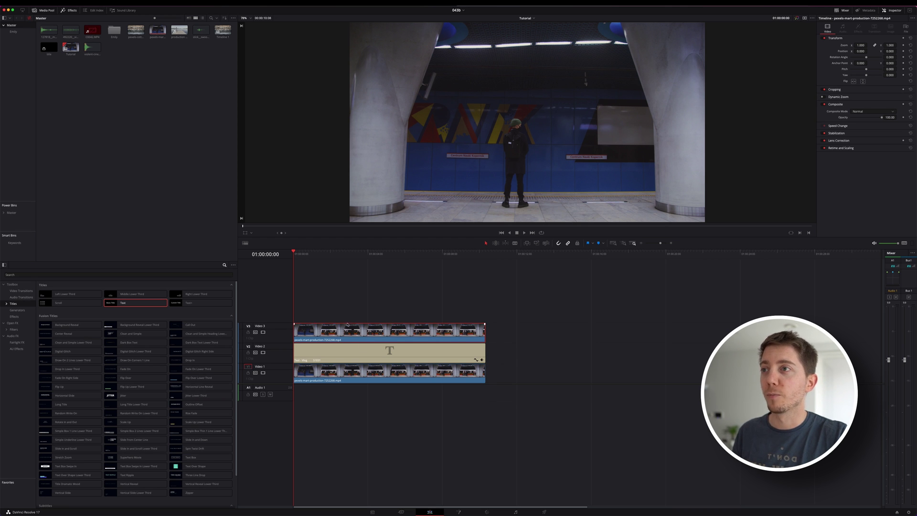
{"action": "mouse_move", "coordinate": [299, 254]}
{"action": "left_mouse_down"}
{"action": "mouse_move", "coordinate": [326, 256]}
{"action": "mouse_move", "coordinate": [304, 255]}
{"action": "left_mouse_up"}
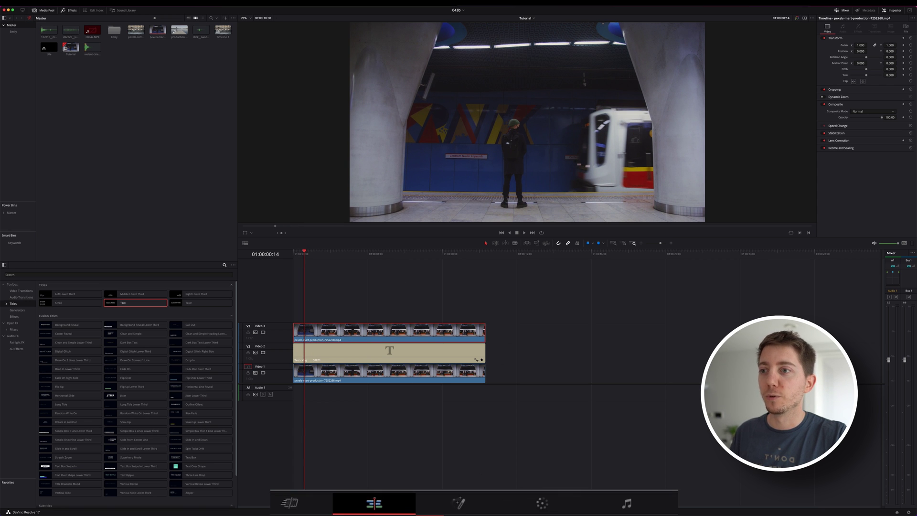
- Switch to the Color page and add a rectangular window to the duplicate clip's node
{"action": "left_click", "coordinate": [533, 505]}
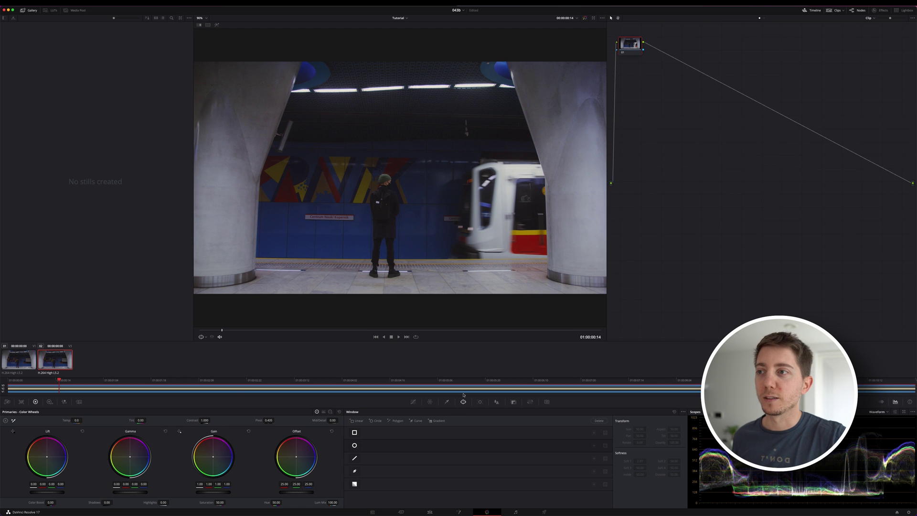
{"action": "left_click", "coordinate": [354, 432]}
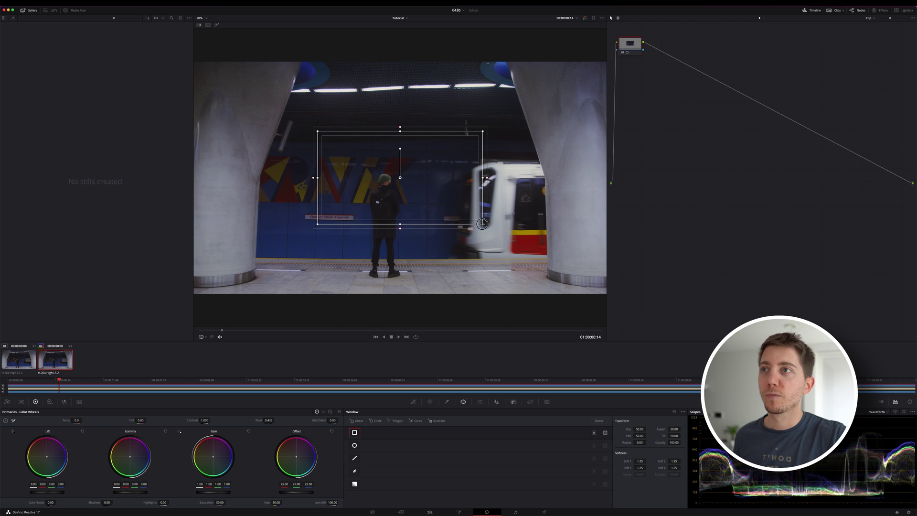
- Drag the window's four corners into a tapered quad around the arriving train
{"action": "left_click_drag", "start_coordinate": [482, 223], "coordinate": [604, 318]}
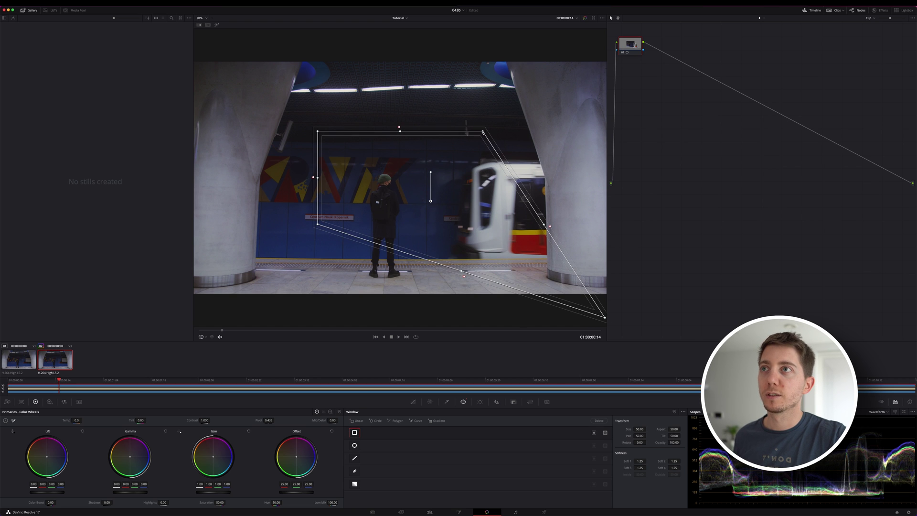
{"action": "left_click_drag", "start_coordinate": [484, 132], "coordinate": [606, 46]}
{"action": "left_click_drag", "start_coordinate": [318, 130], "coordinate": [462, 167]}
{"action": "left_click_drag", "start_coordinate": [318, 225], "coordinate": [459, 256]}
{"action": "scroll", "coordinate": [474, 249], "scroll_direction": "down", "scroll_amount": 4}
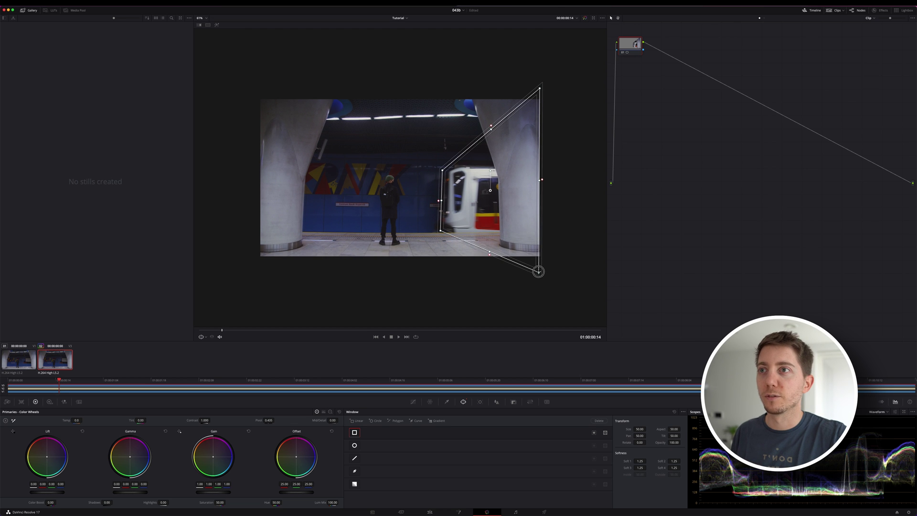
{"action": "left_click_drag", "start_coordinate": [538, 271], "coordinate": [656, 324]}
- With the outside greyed out, reposition and widen the window to frame the train and right pillar
{"action": "key", "text": "shift+h"}
{"action": "left_click_drag", "start_coordinate": [507, 203], "coordinate": [357, 189]}
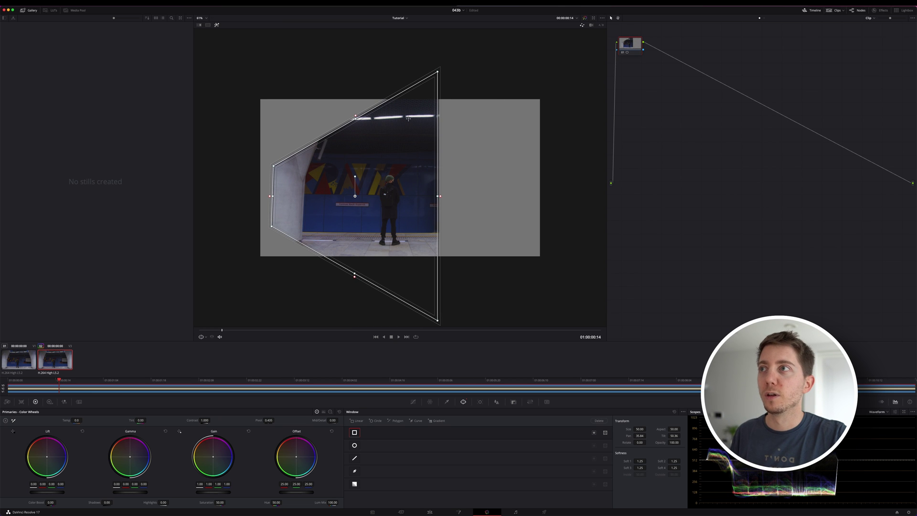
{"action": "left_click_drag", "start_coordinate": [408, 118], "coordinate": [389, 118]}
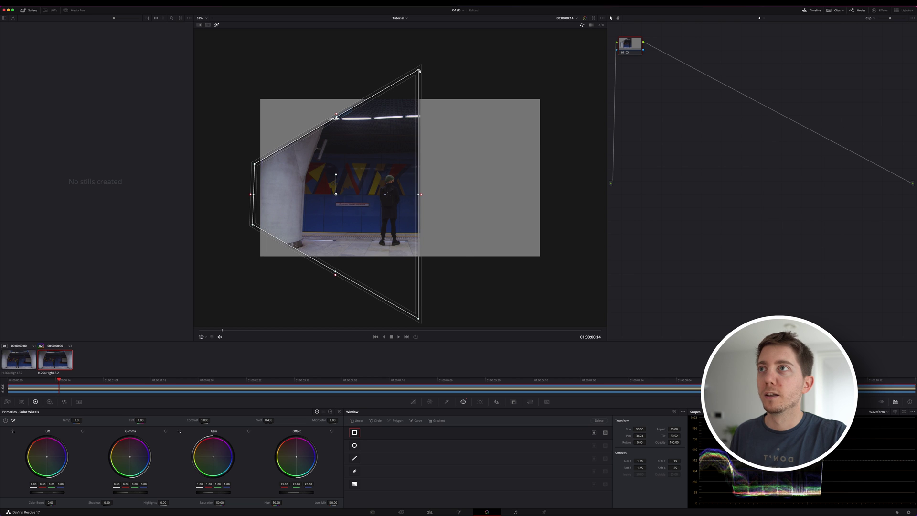
{"action": "left_click_drag", "start_coordinate": [419, 70], "coordinate": [596, 53]}
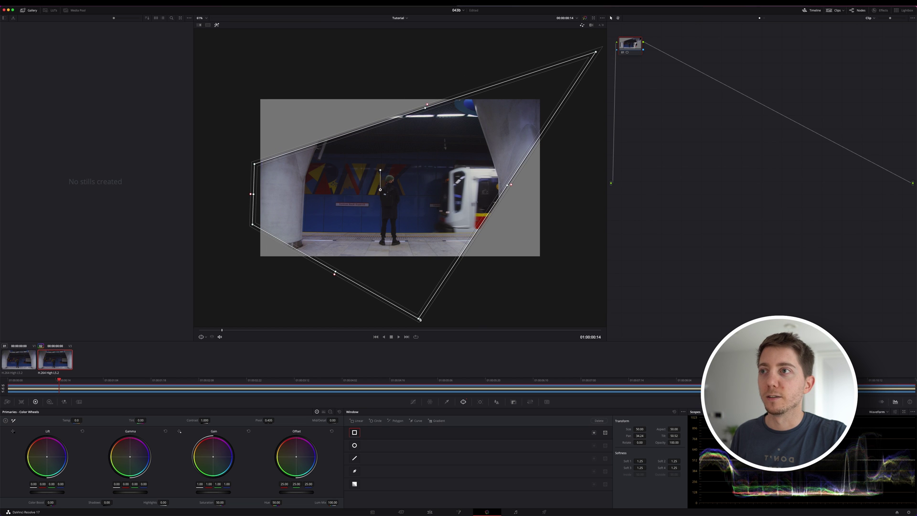
{"action": "left_click_drag", "start_coordinate": [420, 319], "coordinate": [616, 314]}
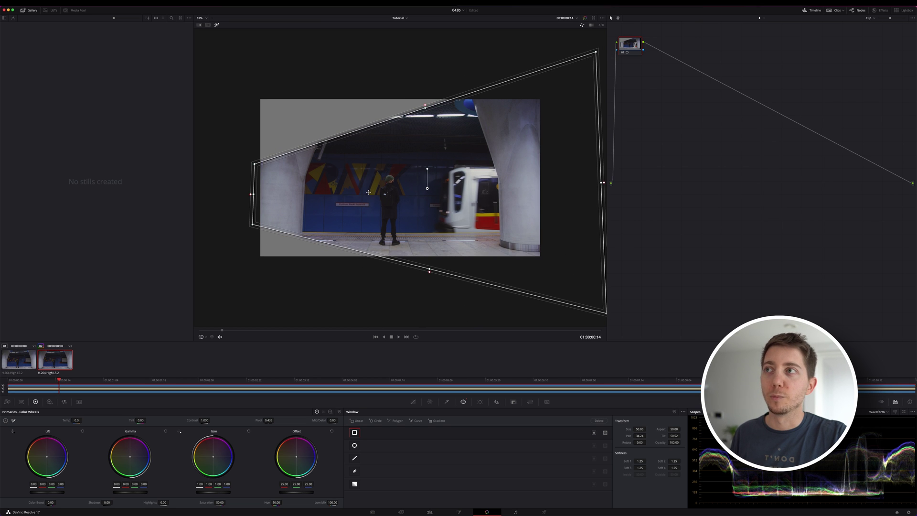
{"action": "left_click_drag", "start_coordinate": [368, 192], "coordinate": [548, 204]}
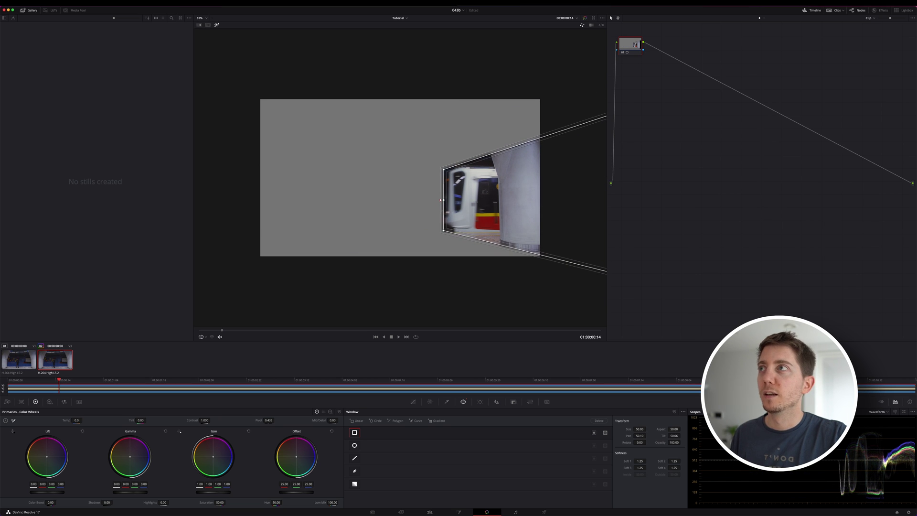
- Turn off the Highlight matte and nudge the window slightly left and down
{"action": "left_click", "coordinate": [217, 25]}
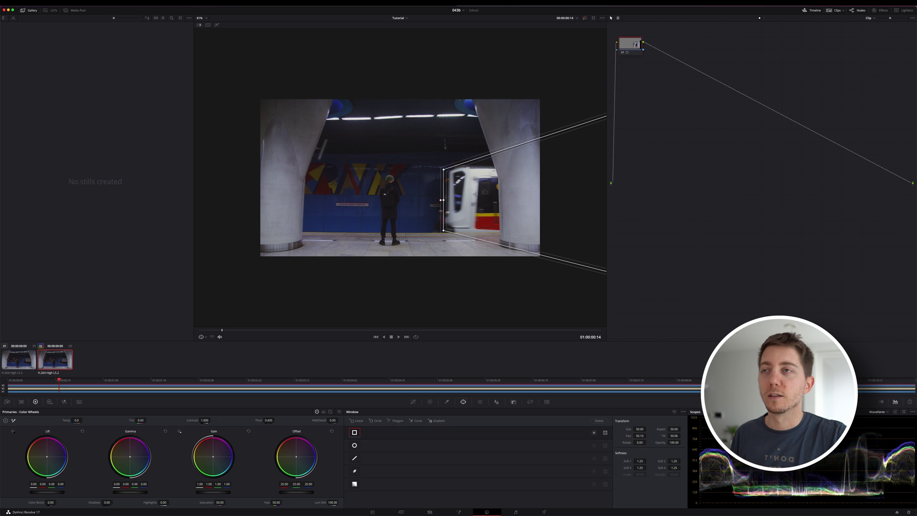
{"action": "left_click_drag", "start_coordinate": [487, 224], "coordinate": [486, 225]}
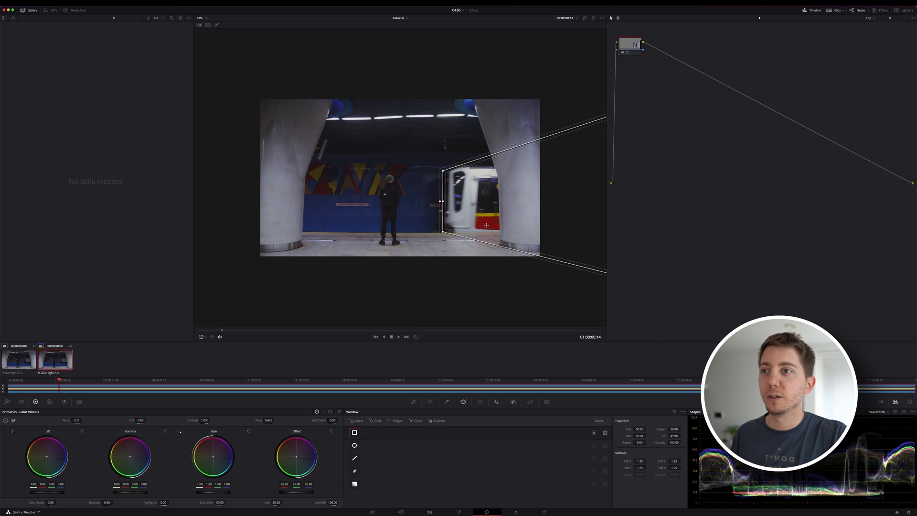
{"action": "left_click", "coordinate": [480, 403]}
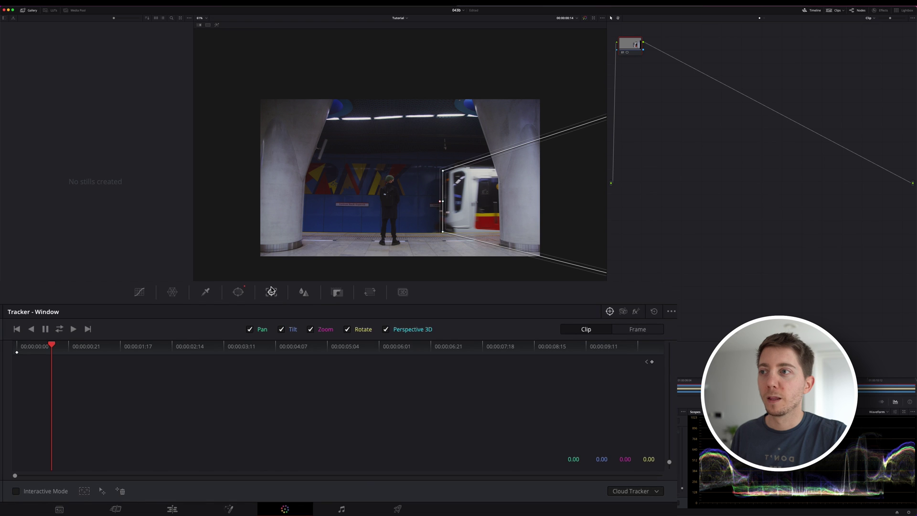
- In Frame tracking mode, keyframe the window onto the train across the first frames stepped back
{"action": "left_click", "coordinate": [638, 329]}
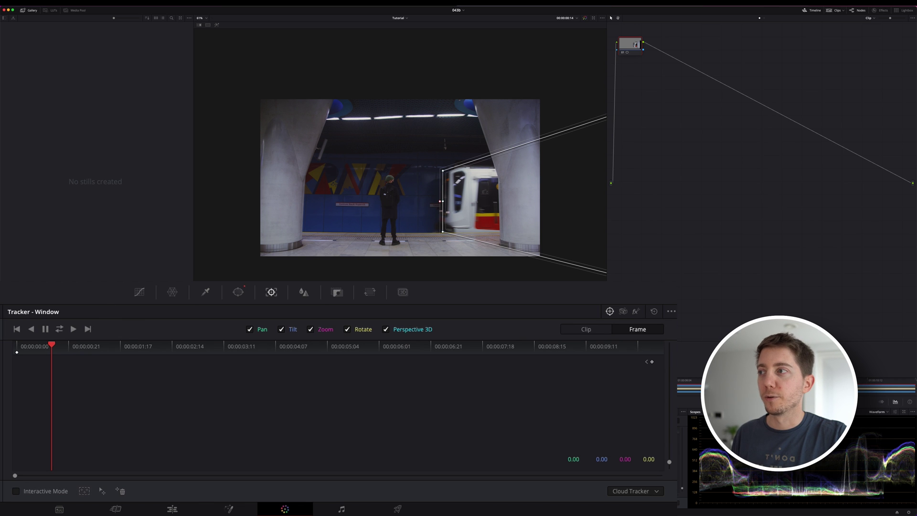
{"action": "left_click_drag", "start_coordinate": [526, 209], "coordinate": [390, 207]}
{"action": "left_click_drag", "start_coordinate": [307, 169], "coordinate": [319, 168]}
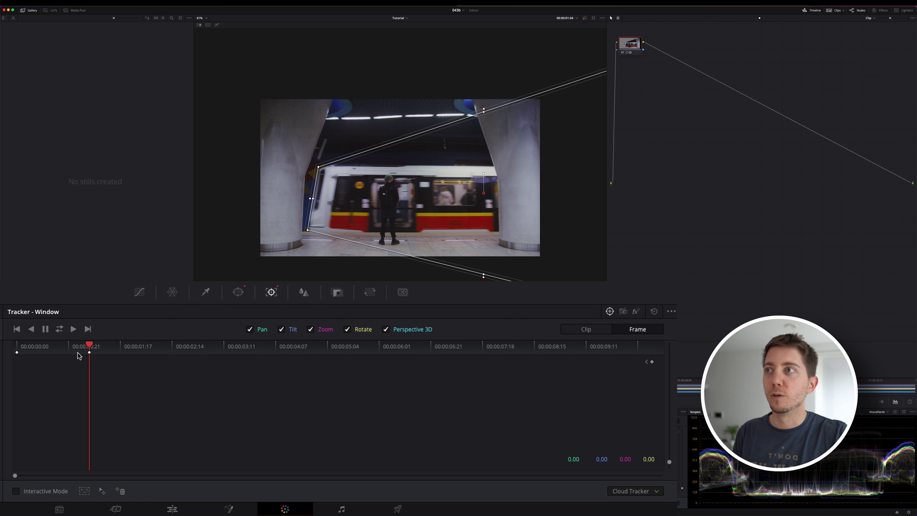
{"action": "key", "text": "Left"}
{"action": "key", "text": "Left"}
{"action": "key", "text": "Left"}
{"action": "key", "text": "Left"}
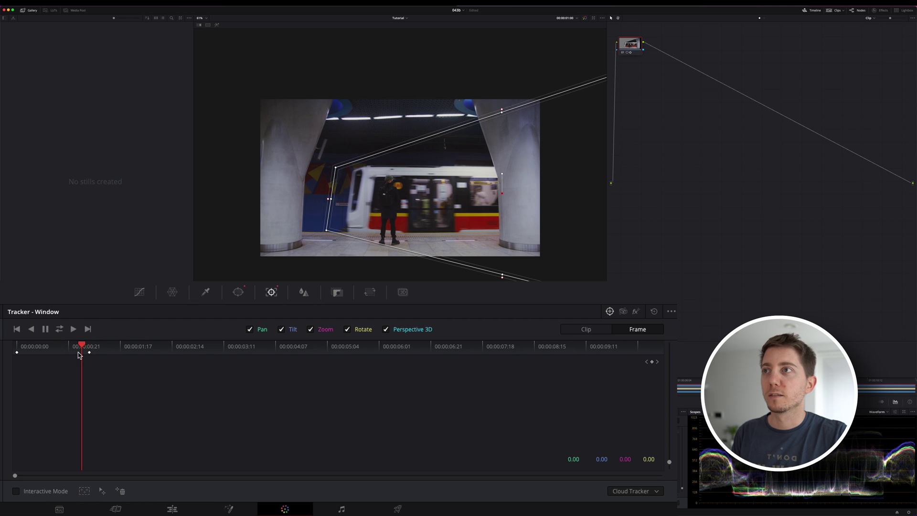
{"action": "key", "text": "Left"}
{"action": "key", "text": "Left"}
{"action": "left_click_drag", "start_coordinate": [453, 205], "coordinate": [486, 213]}
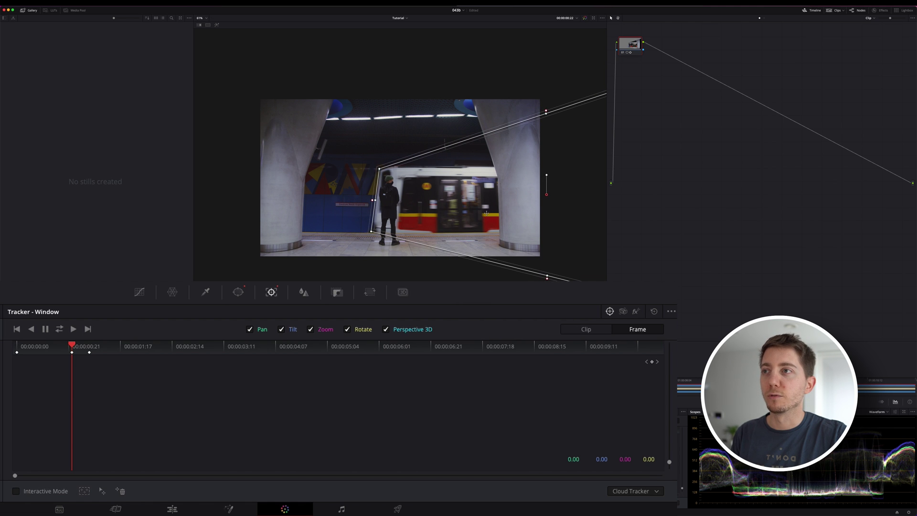
- Keyframe the window over the train at earlier frames, parking it on the pillar once the train leaves
{"action": "key", "text": "Left"}
{"action": "key", "text": "Left"}
{"action": "key", "text": "Left"}
{"action": "key", "text": "Left"}
{"action": "key", "text": "Left"}
{"action": "key", "text": "Left"}
{"action": "key", "text": "Left"}
{"action": "key", "text": "Left"}
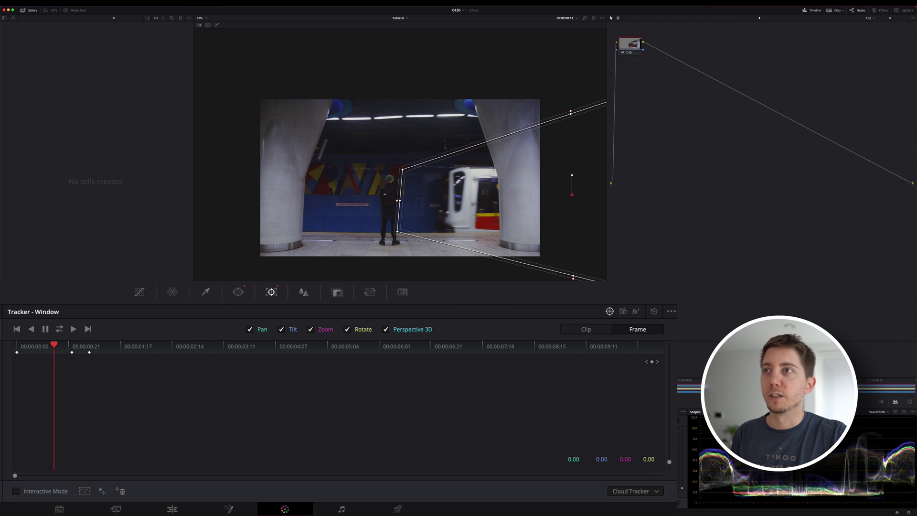
{"action": "key", "text": "Left"}
{"action": "left_click_drag", "start_coordinate": [476, 214], "coordinate": [498, 214]}
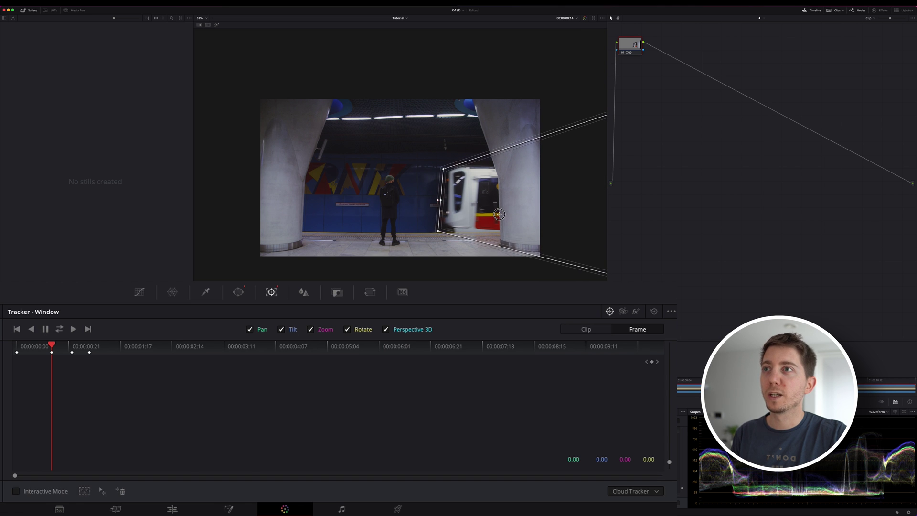
{"action": "key", "text": "Left"}
{"action": "key", "text": "Left"}
{"action": "key", "text": "Left"}
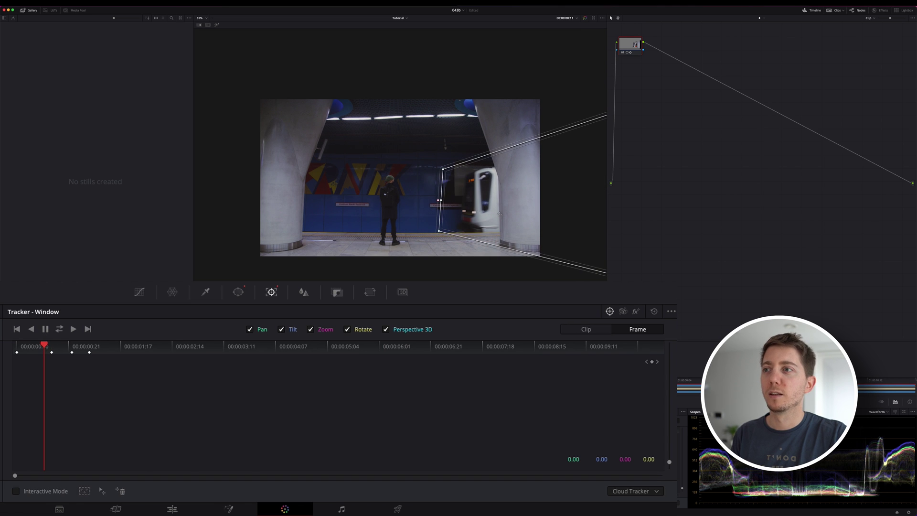
{"action": "key", "text": "Left"}
{"action": "key", "text": "Left"}
{"action": "key", "text": "Left"}
{"action": "key", "text": "Left"}
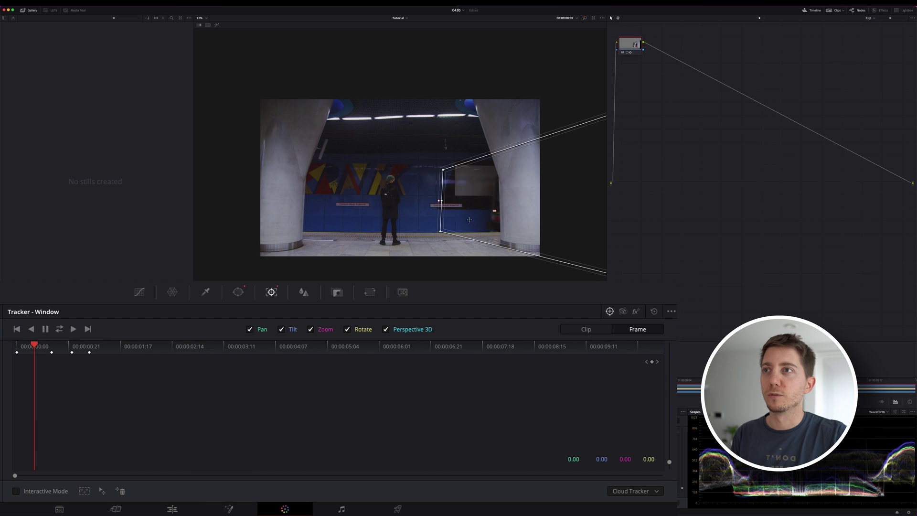
{"action": "left_click_drag", "start_coordinate": [469, 219], "coordinate": [534, 201]}
- Play back from the start and correct the window's keyframe to match the train
{"action": "key", "text": "Home"}
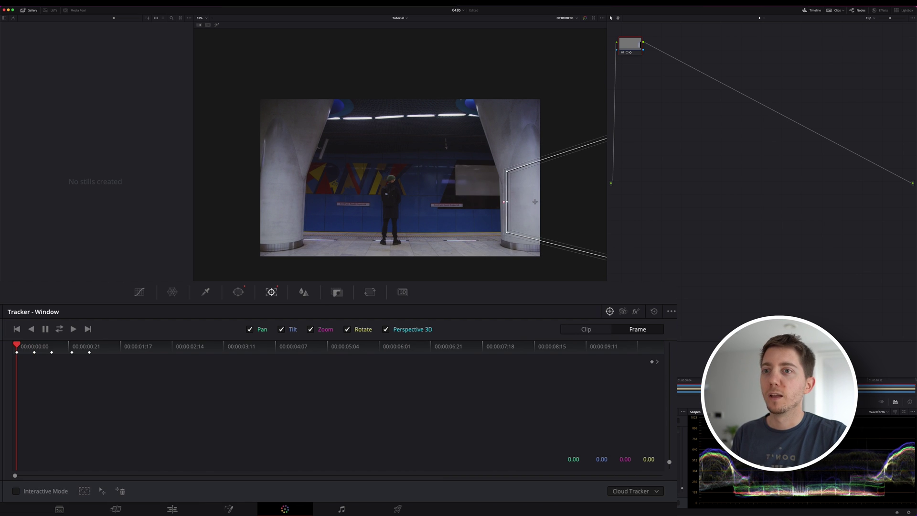
{"action": "key", "text": "space"}
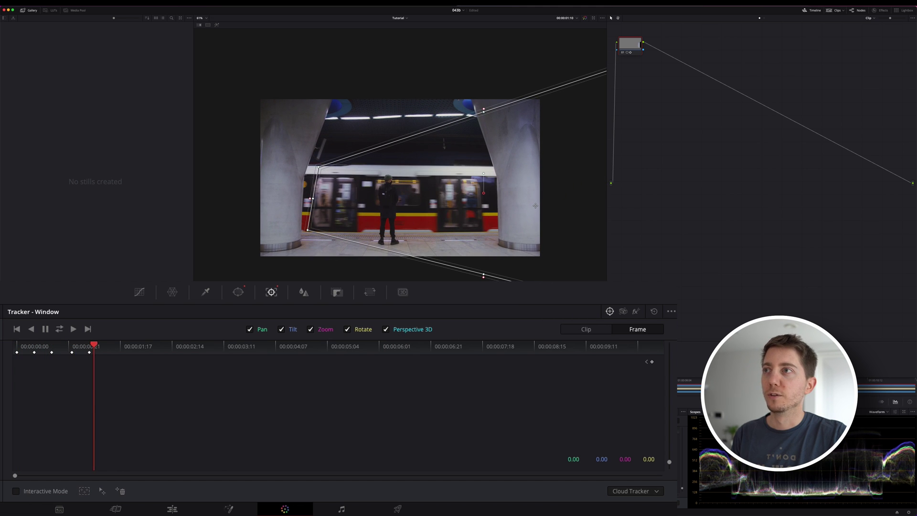
{"action": "key", "text": "Left"}
{"action": "key", "text": "Left"}
{"action": "key", "text": "Left"}
{"action": "key", "text": "Left"}
{"action": "key", "text": "Left"}
{"action": "key", "text": "Left"}
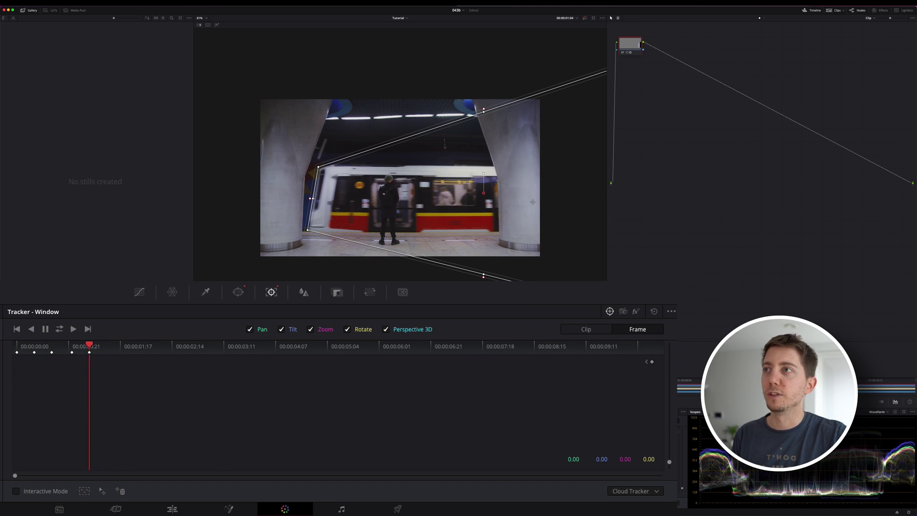
{"action": "key", "text": "Right"}
{"action": "left_click_drag", "start_coordinate": [529, 201], "coordinate": [455, 195]}
{"action": "key", "text": "Right"}
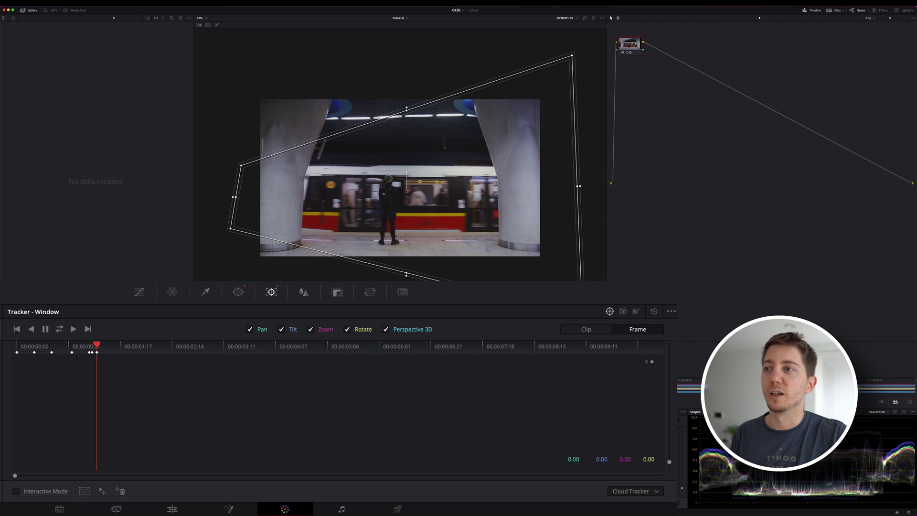
{"action": "key", "text": "Right"}
{"action": "key", "text": "Right"}
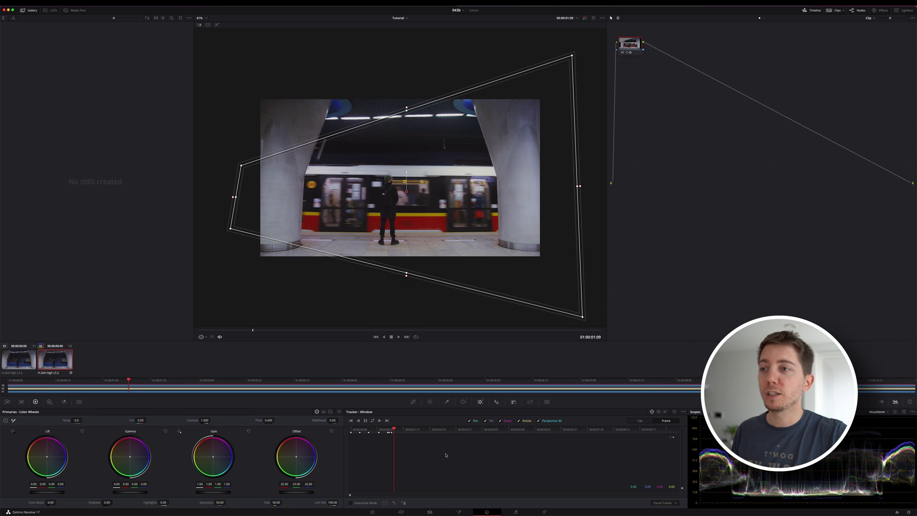
- Review the clip's motion by scrubbing from the start on the Edit page
{"action": "left_click", "coordinate": [428, 510]}
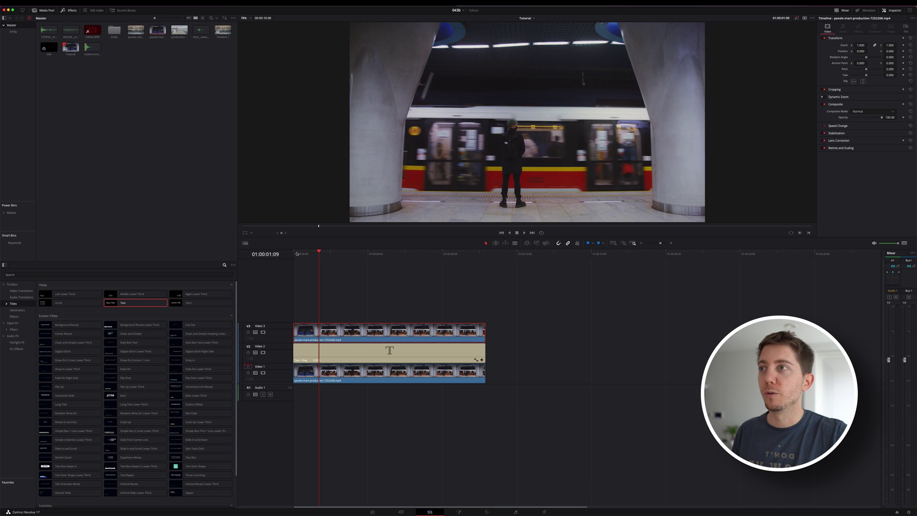
{"action": "left_click", "coordinate": [294, 253]}
{"action": "left_click_drag", "start_coordinate": [295, 254], "coordinate": [319, 253]}
- Back on the Color page, enable Highlight and check the window at an earlier frame
{"action": "left_click", "coordinate": [486, 511]}
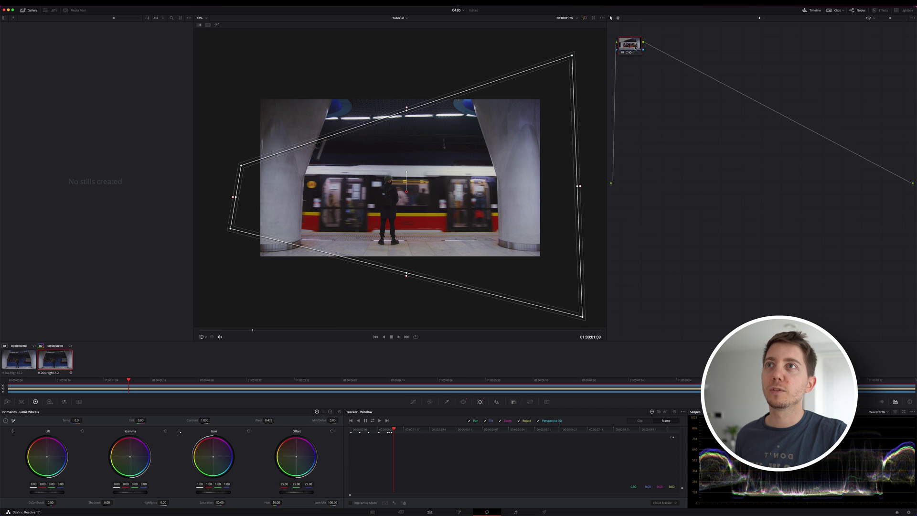
{"action": "left_click", "coordinate": [217, 25]}
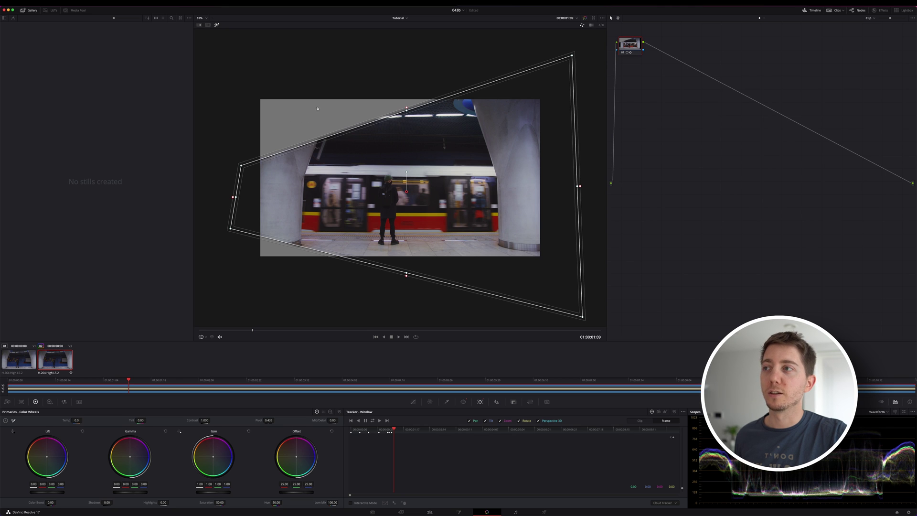
{"action": "left_click_drag", "start_coordinate": [218, 328], "coordinate": [215, 330]}
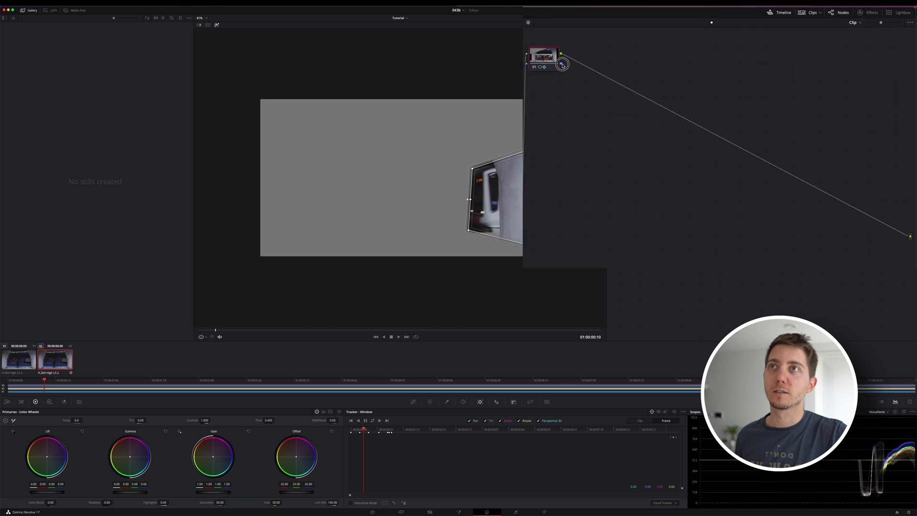
- Add an Alpha Output and connect node 01's alpha to it, then view the result on the Edit page
{"action": "right_click", "coordinate": [638, 174]}
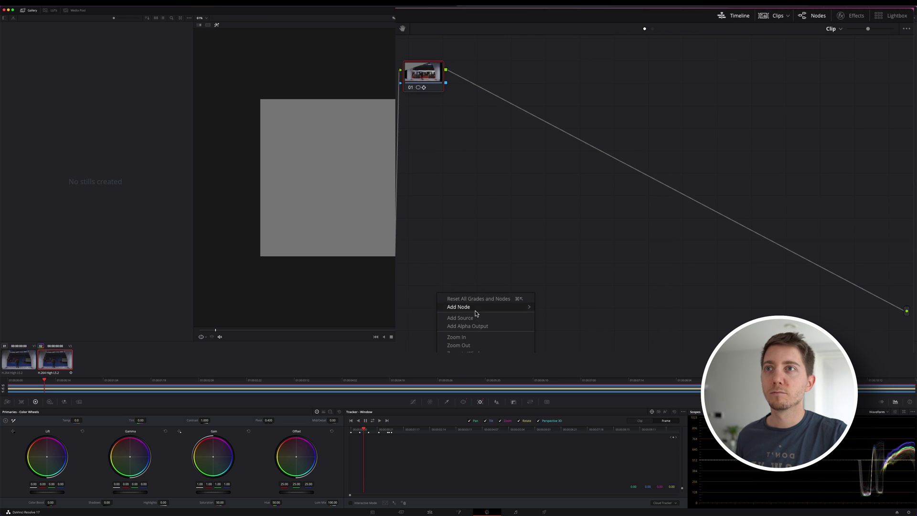
{"action": "left_click", "coordinate": [484, 327]}
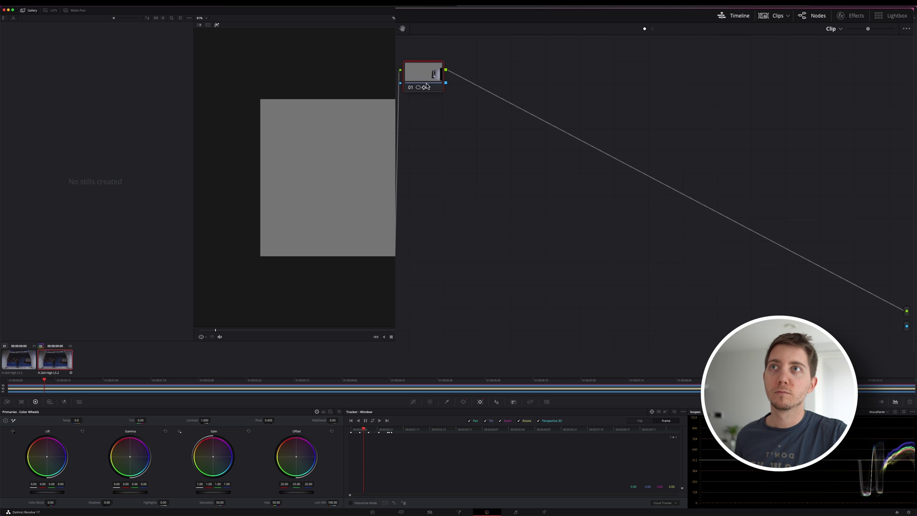
{"action": "left_click_drag", "start_coordinate": [445, 82], "coordinate": [906, 326]}
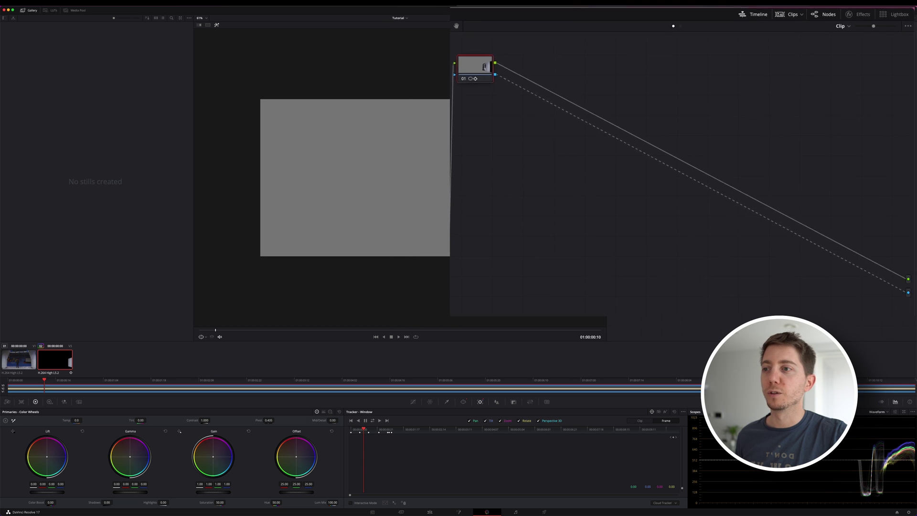
{"action": "mouse_move", "coordinate": [432, 513]}
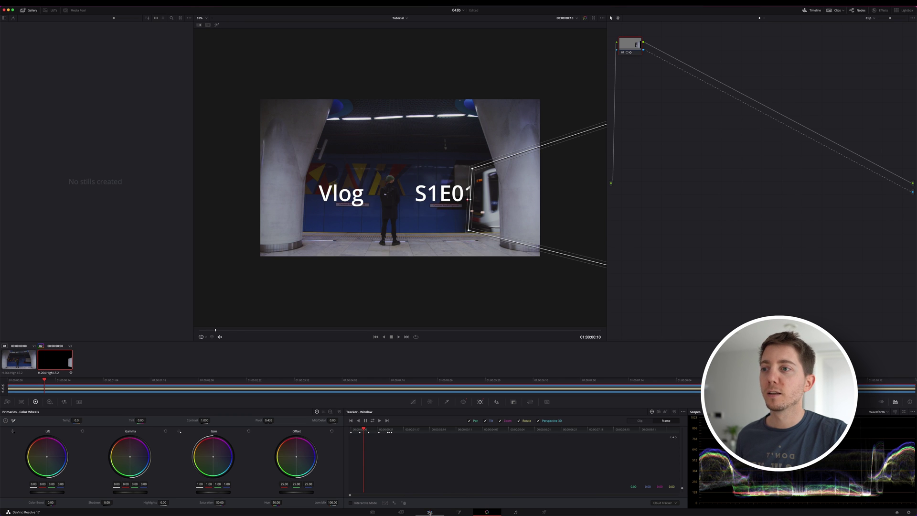
{"action": "left_click", "coordinate": [430, 512]}
- Scrub ahead to watch the train pass the title, zoom the viewer, and return to Color
{"action": "mouse_move", "coordinate": [297, 256]}
{"action": "left_mouse_down"}
{"action": "mouse_move", "coordinate": [324, 257]}
{"action": "mouse_move", "coordinate": [311, 256]}
{"action": "left_mouse_up"}
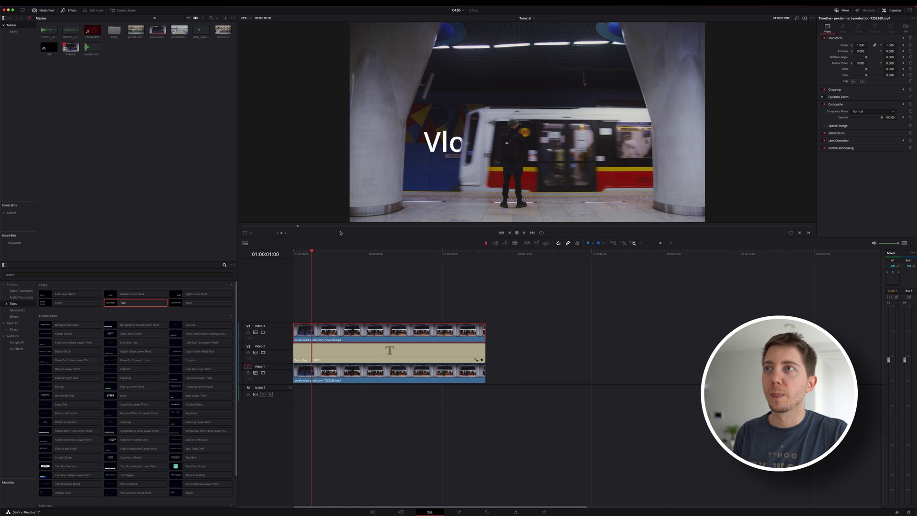
{"action": "scroll", "coordinate": [475, 143], "scroll_direction": "up", "scroll_amount": 8}
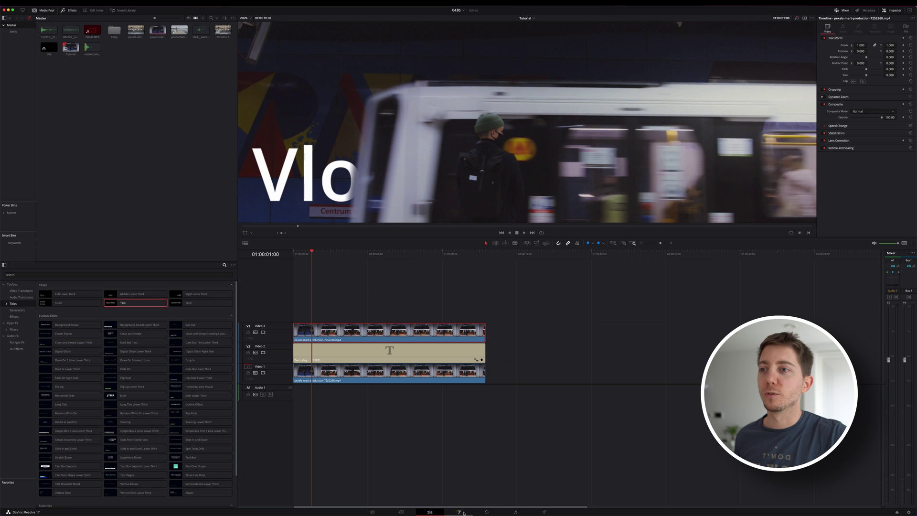
{"action": "left_click", "coordinate": [485, 512]}
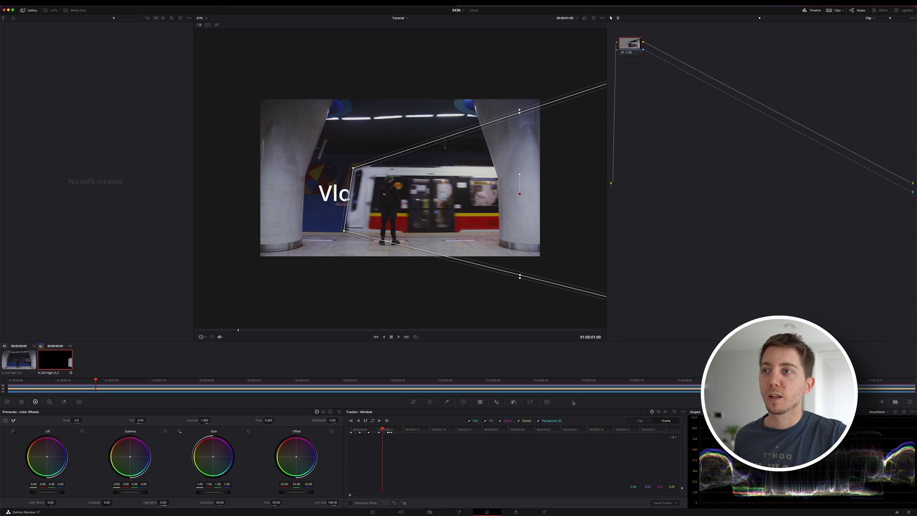
- Raise the window's Soft 1 edge softness to about 5, widen the left softness, and return to Edit
{"action": "left_click", "coordinate": [462, 403]}
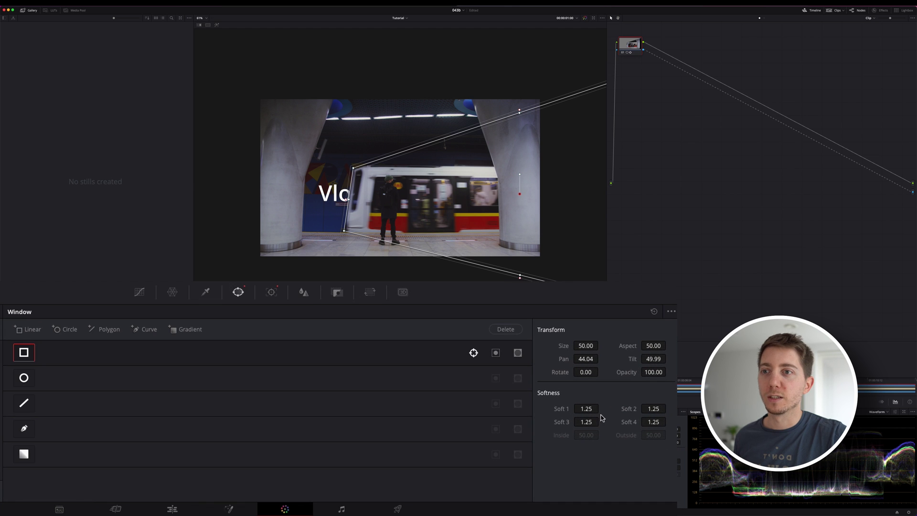
{"action": "left_click_drag", "start_coordinate": [592, 409], "coordinate": [664, 409]}
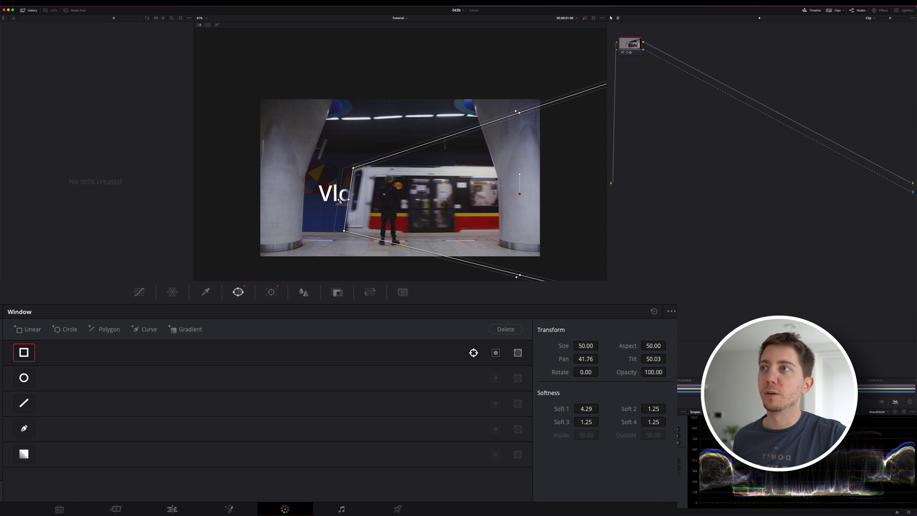
{"action": "mouse_move", "coordinate": [340, 201]}
{"action": "left_mouse_down"}
{"action": "mouse_move", "coordinate": [310, 197]}
{"action": "mouse_move", "coordinate": [337, 202]}
{"action": "left_mouse_up"}
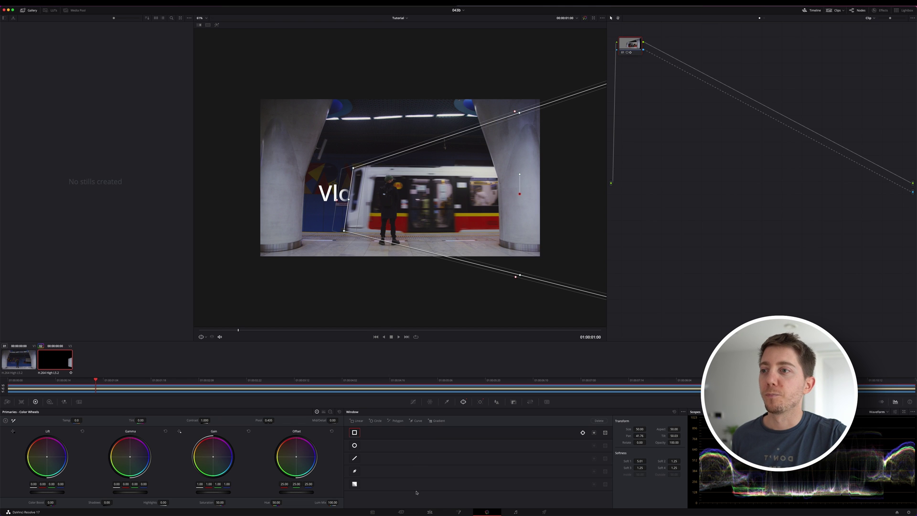
{"action": "left_click", "coordinate": [429, 511]}
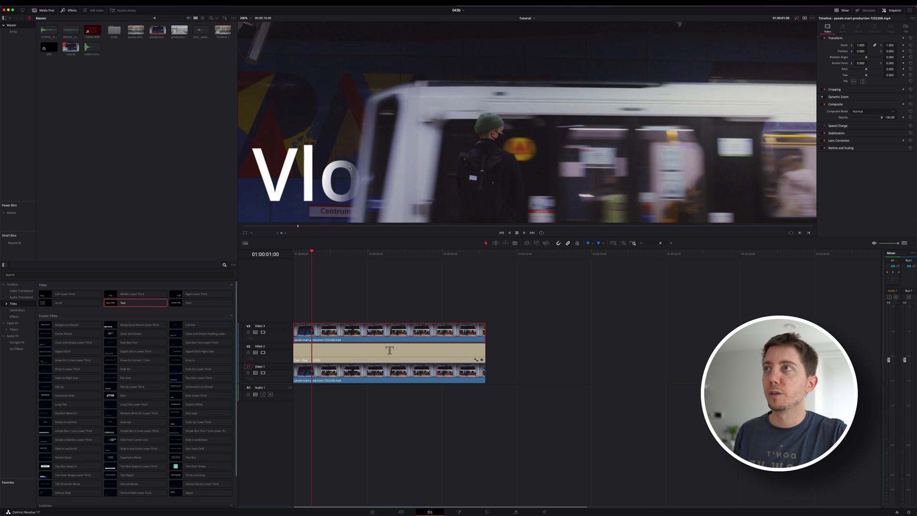
- Set the viewer zoom to Fit and play the edit back from the start
{"action": "left_click", "coordinate": [245, 18]}
{"action": "left_click", "coordinate": [245, 24]}
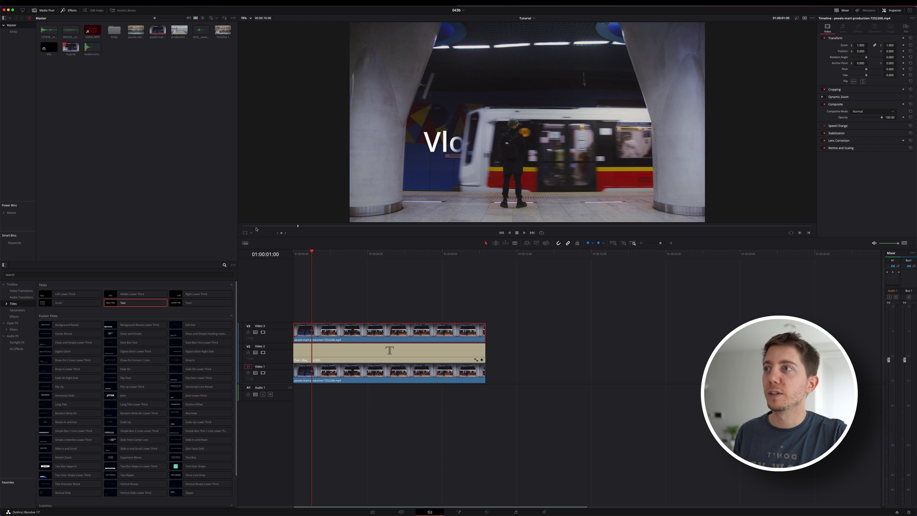
{"action": "left_click_drag", "start_coordinate": [246, 226], "coordinate": [242, 227]}
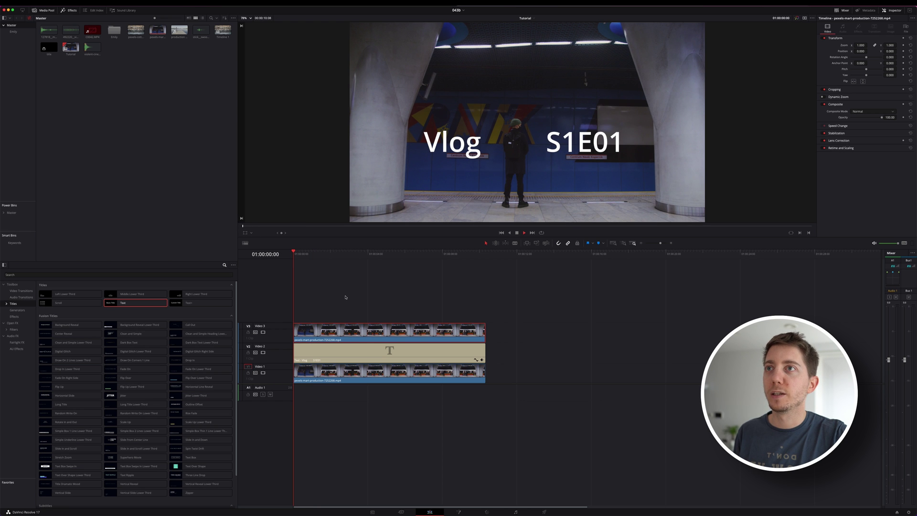
{"action": "key", "text": "space"}
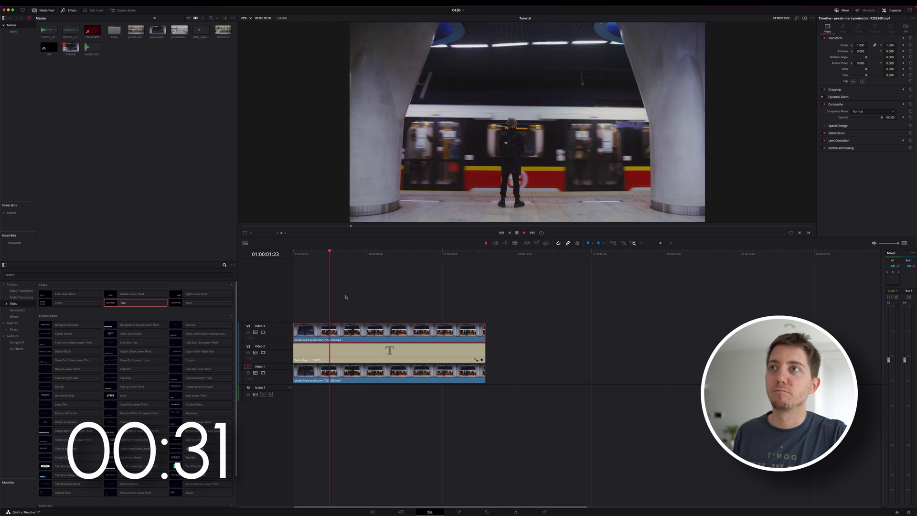
{"action": "key", "text": "space"}
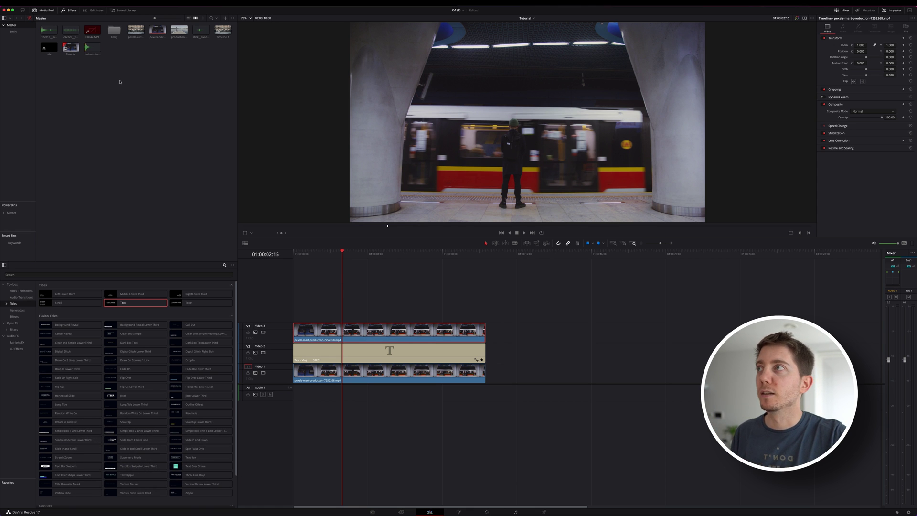
- Place the Media Pool audio clip on Audio 1 and play the edit from the start
{"action": "left_click", "coordinate": [50, 40]}
{"action": "left_click_drag", "start_coordinate": [48, 32], "coordinate": [291, 387]}
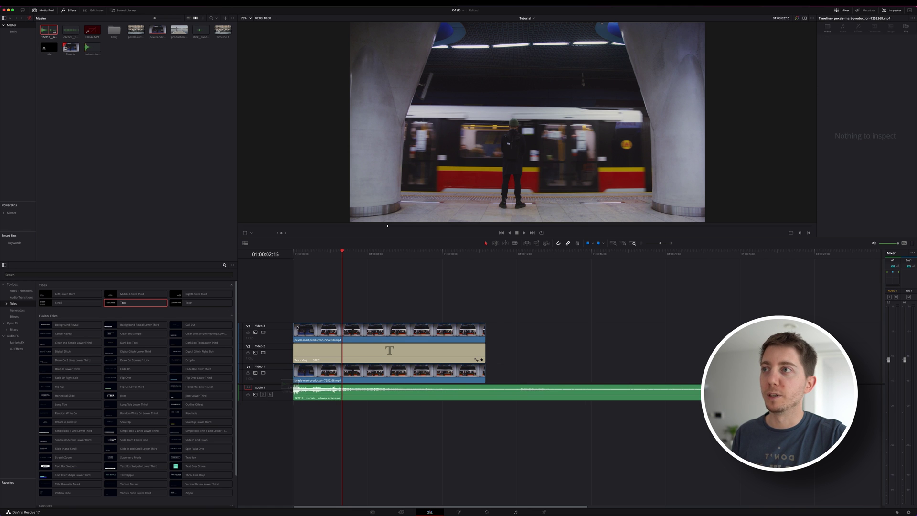
{"action": "key", "text": "Home"}
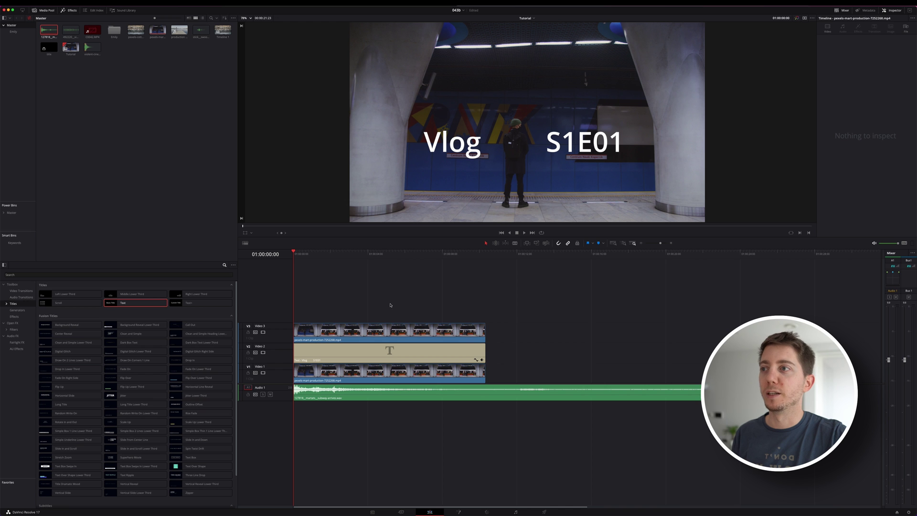
{"action": "key", "text": "space"}
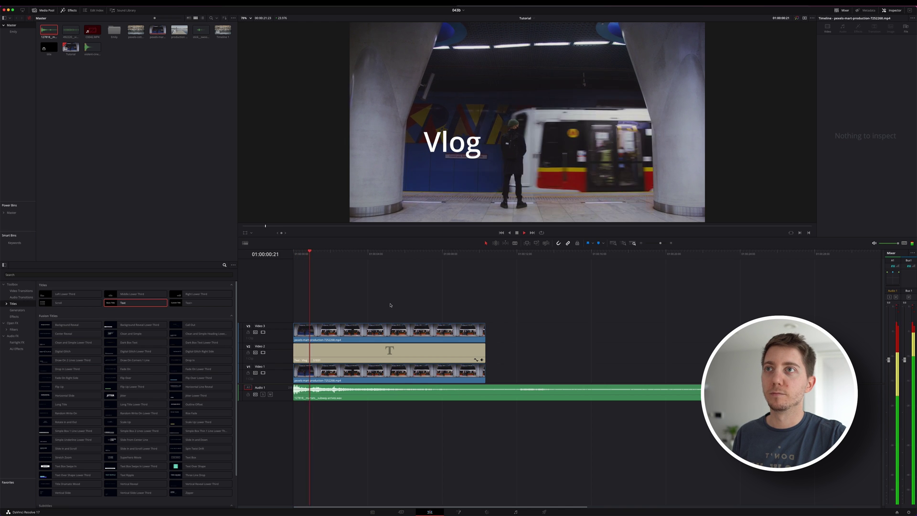
{"action": "key", "text": "space"}
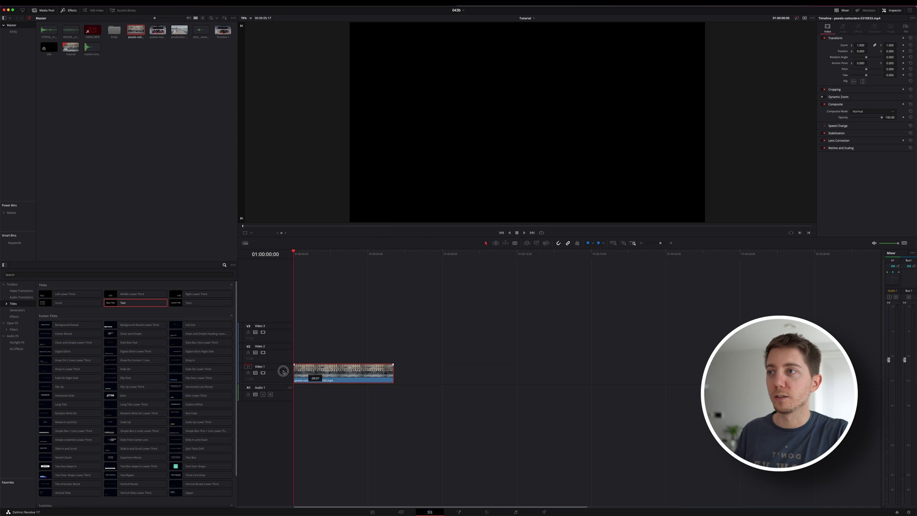
- Drop a Text title onto the timeline over the runner clip, then delete it
{"action": "left_click", "coordinate": [671, 243]}
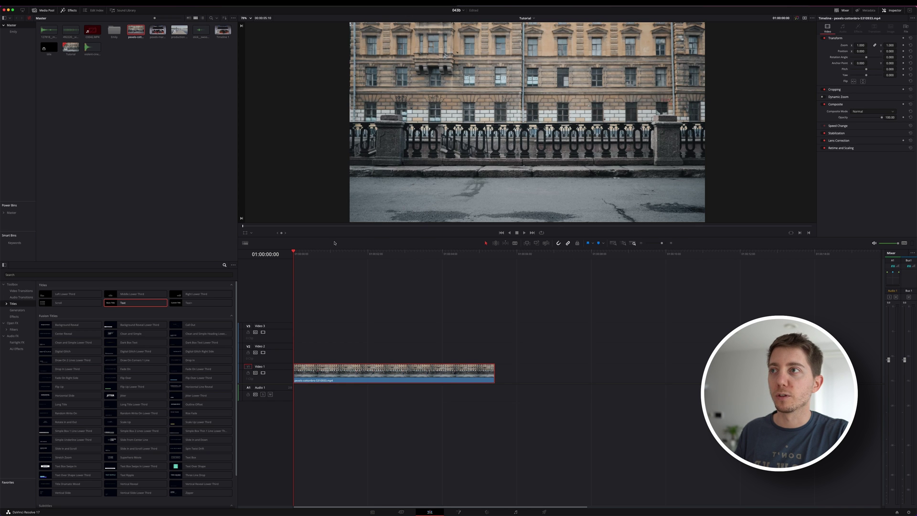
{"action": "mouse_move", "coordinate": [313, 254]}
{"action": "left_mouse_down"}
{"action": "mouse_move", "coordinate": [404, 257]}
{"action": "mouse_move", "coordinate": [317, 254]}
{"action": "left_mouse_up"}
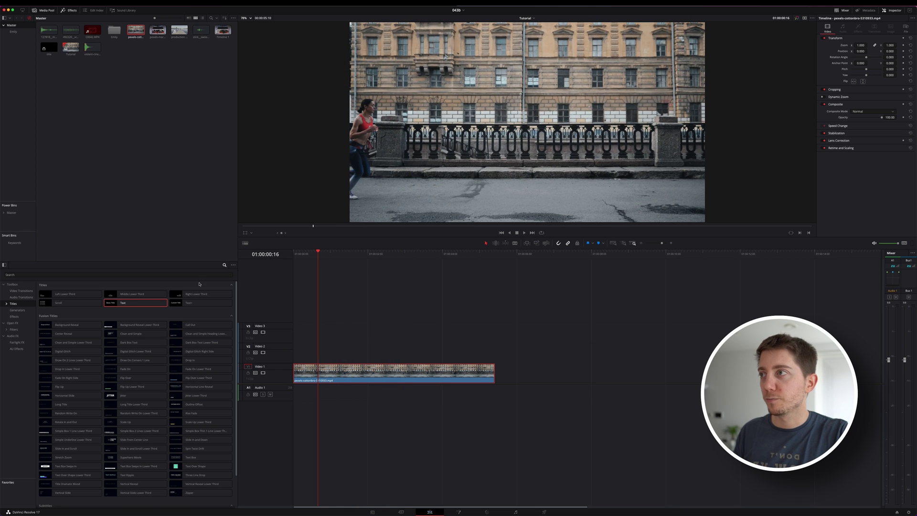
{"action": "left_click_drag", "start_coordinate": [130, 303], "coordinate": [321, 351]}
{"action": "left_click", "coordinate": [381, 351]}
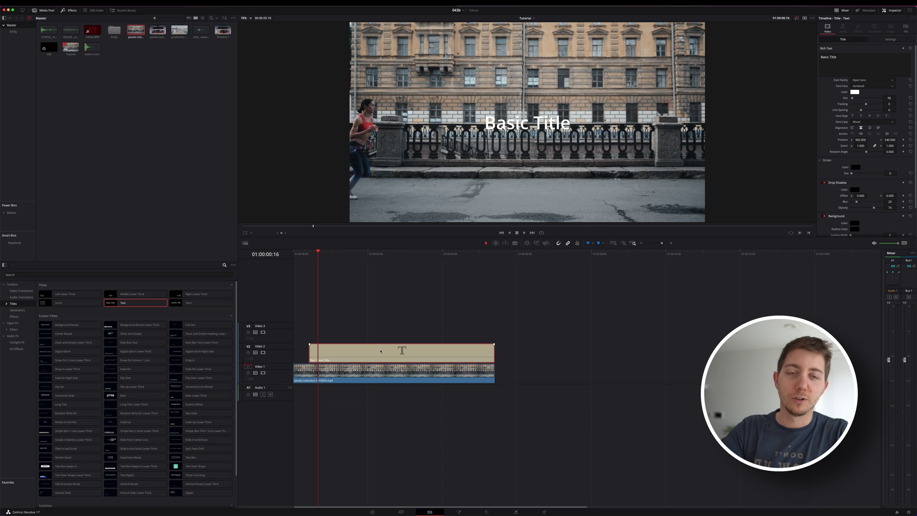
{"action": "key", "text": "Delete"}
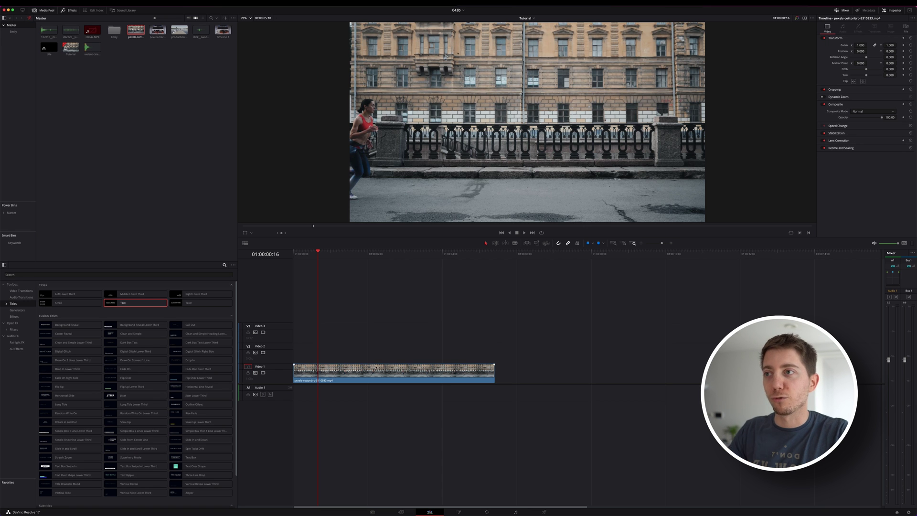
- Open the runner clip on Video 1 in the Fusion page from its context menu
{"action": "left_click", "coordinate": [372, 371]}
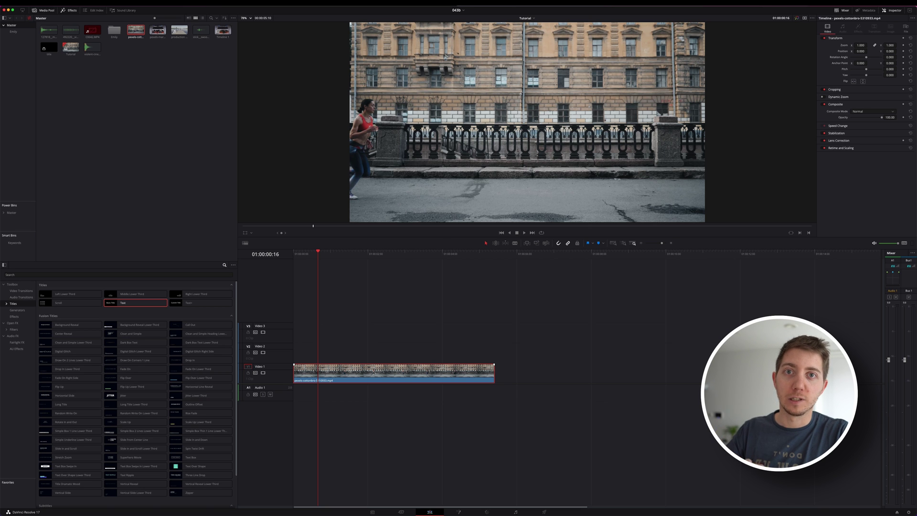
{"action": "right_click", "coordinate": [373, 371]}
{"action": "right_click", "coordinate": [404, 372]}
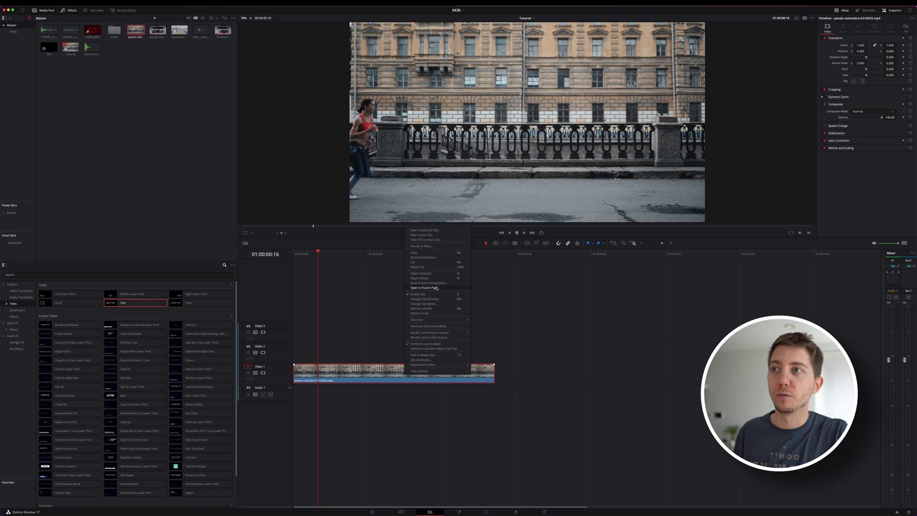
{"action": "left_click", "coordinate": [436, 287]}
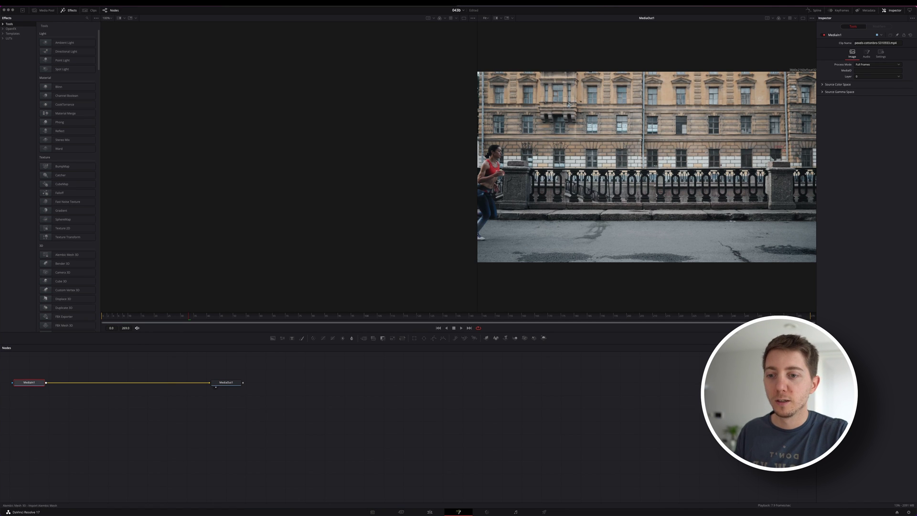
- Add a PlanarTracker node between MediaIn1 and MediaOut1 via the tool search
{"action": "key", "text": "shift+space"}
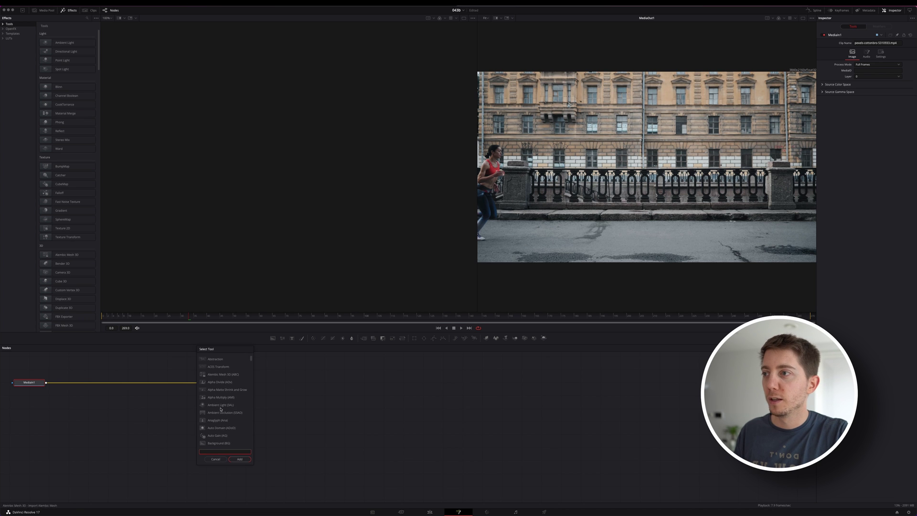
{"action": "type", "text": "planar"}
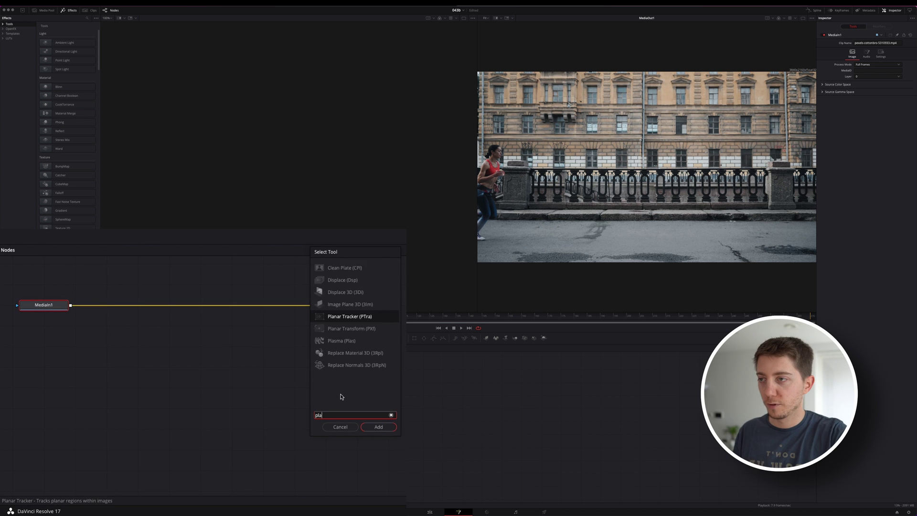
{"action": "left_click", "coordinate": [333, 268]}
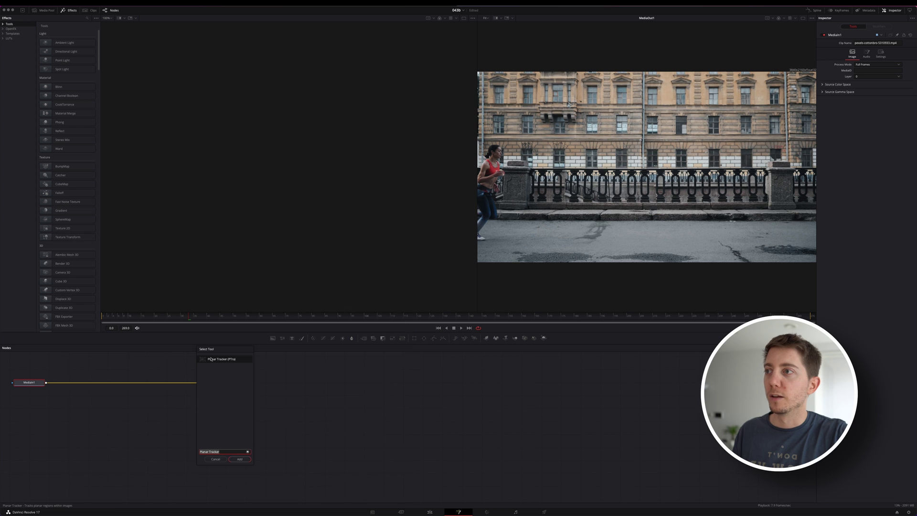
{"action": "left_click", "coordinate": [240, 459]}
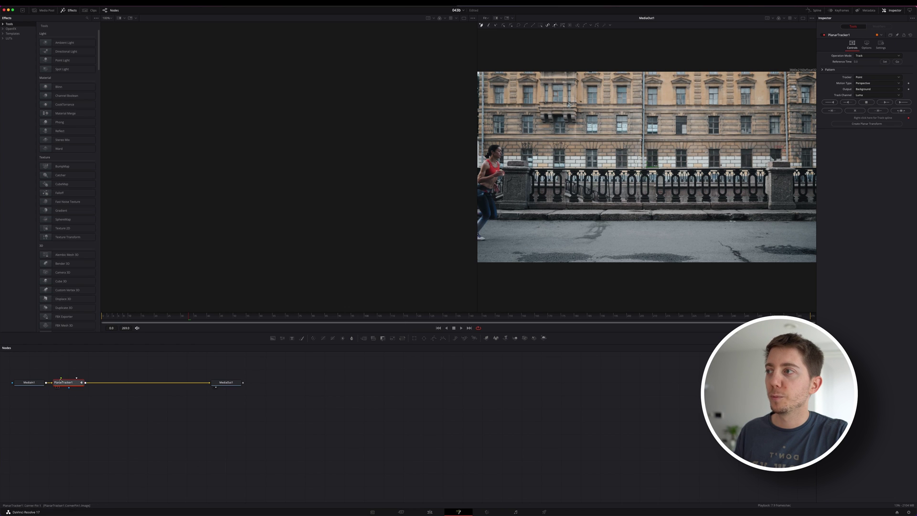
{"action": "left_click_drag", "start_coordinate": [65, 383], "coordinate": [106, 383]}
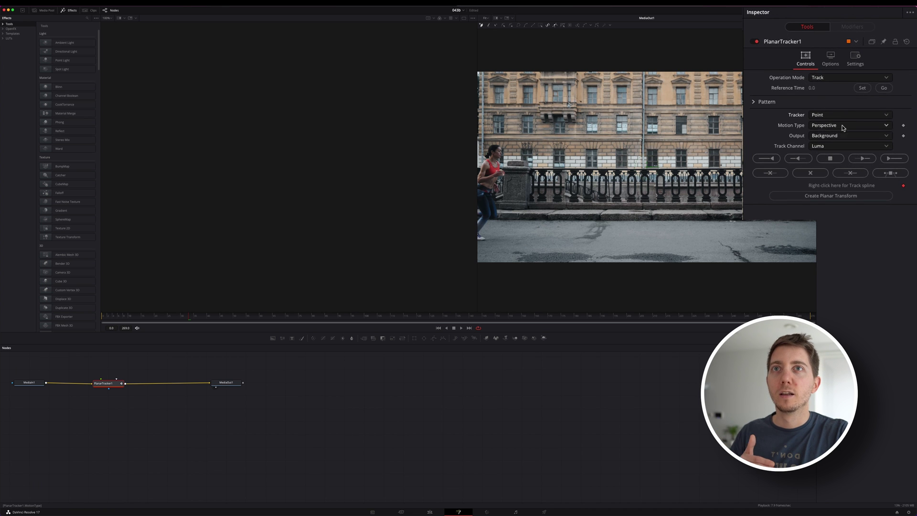
- Keep the PlanarTracker's Motion Type set to Perspective
{"action": "left_click", "coordinate": [846, 125]}
{"action": "left_click", "coordinate": [848, 127]}
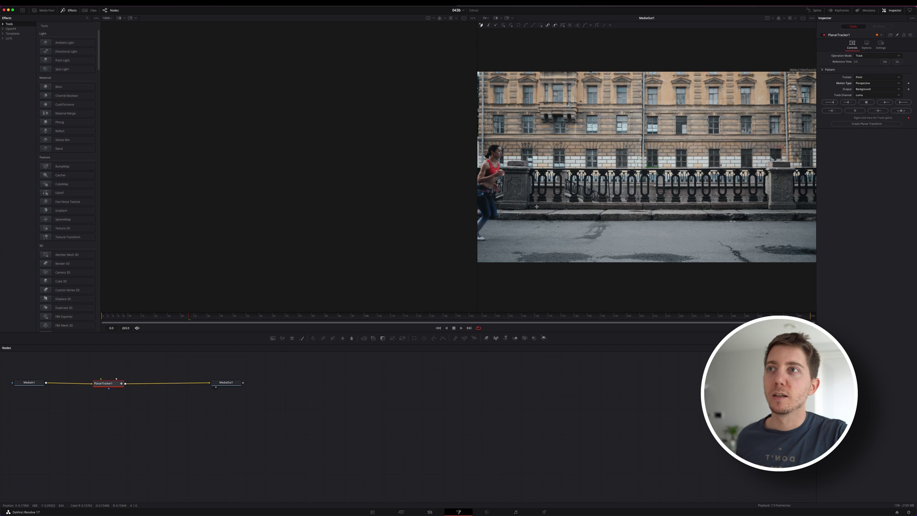
{"action": "left_click", "coordinate": [418, 317]}
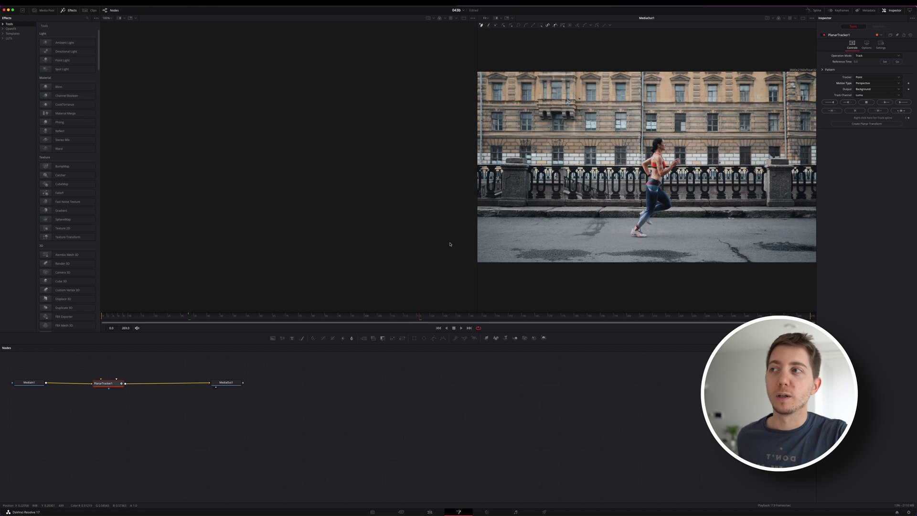
- At frame 0, draw a closed four-point polygon around the railing and kerb, then set a mid-clip reference frame
{"action": "left_click", "coordinate": [103, 317]}
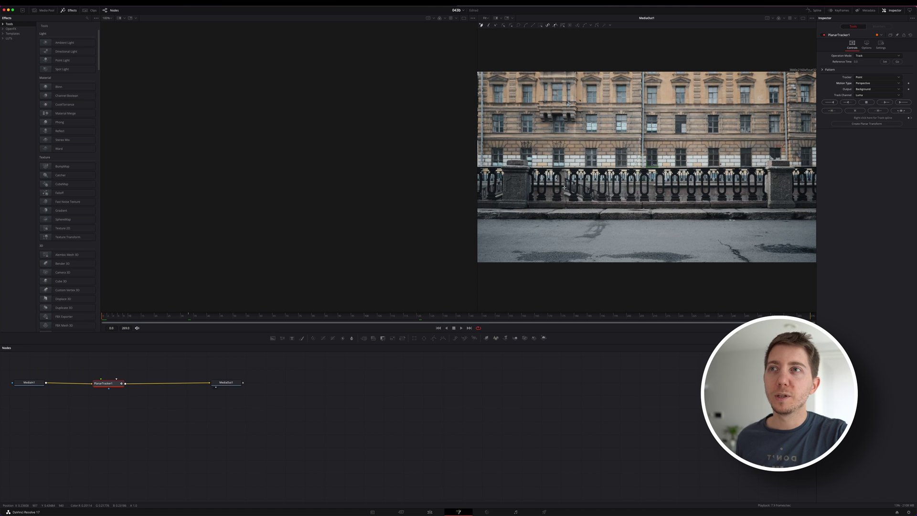
{"action": "left_click", "coordinate": [502, 204]}
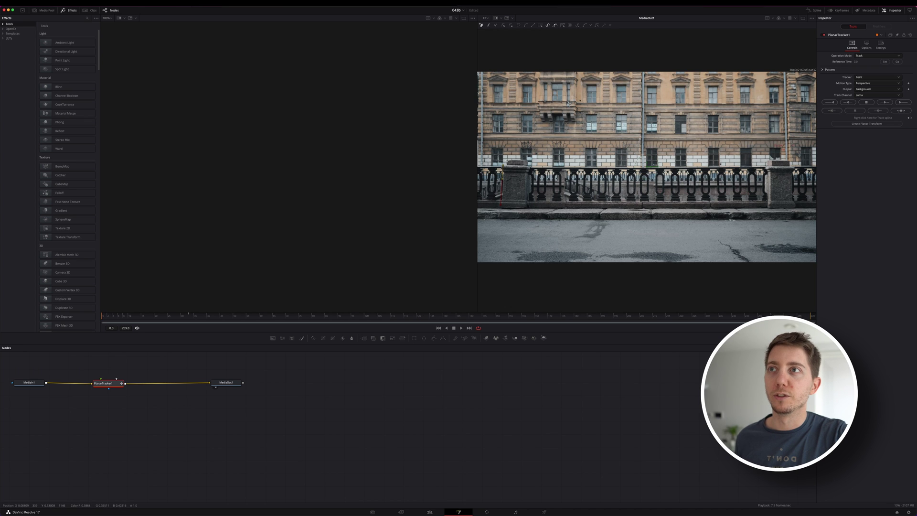
{"action": "left_click", "coordinate": [503, 162]}
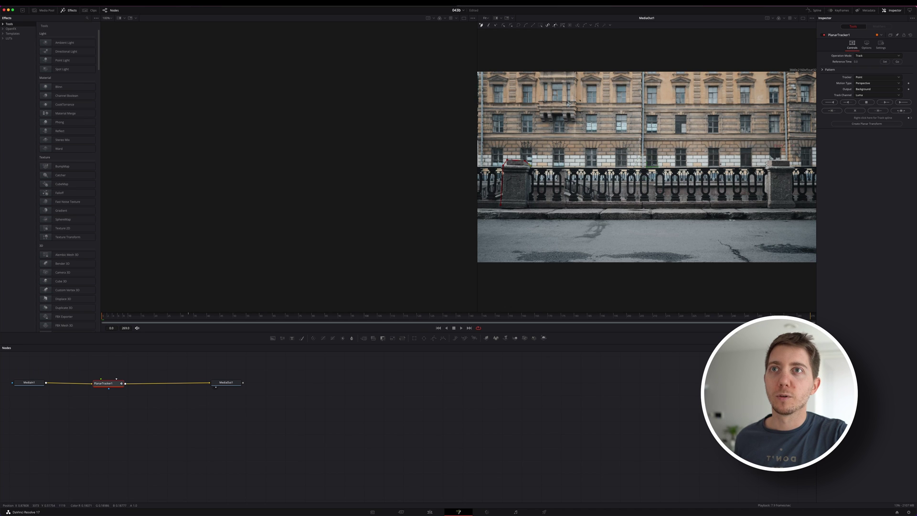
{"action": "left_click", "coordinate": [767, 164]}
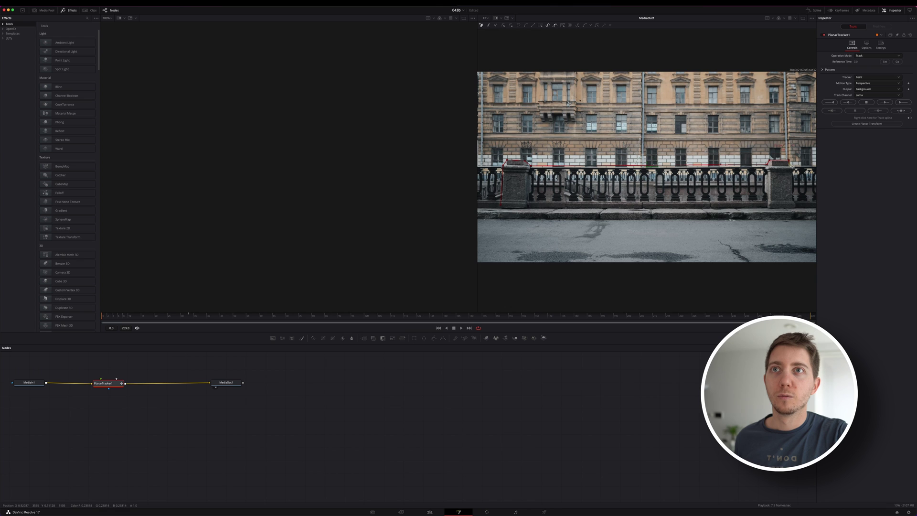
{"action": "left_click", "coordinate": [796, 204]}
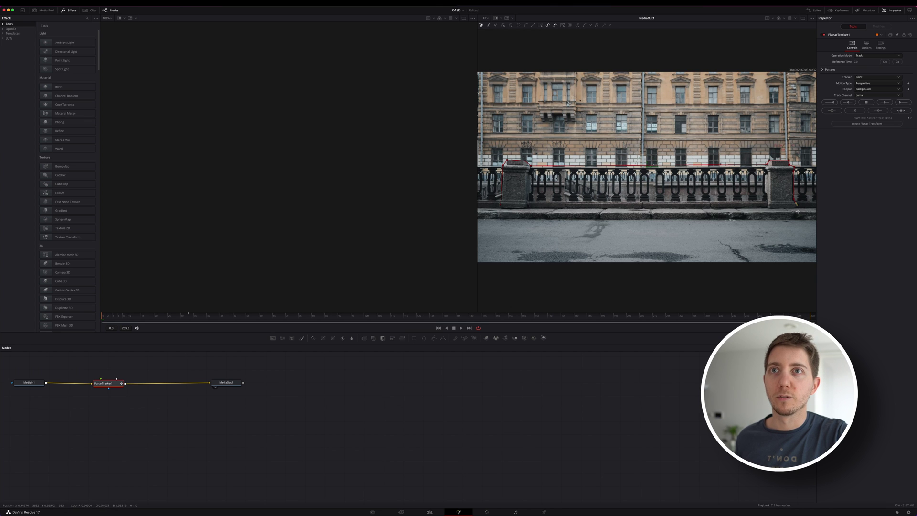
{"action": "left_click", "coordinate": [500, 206]}
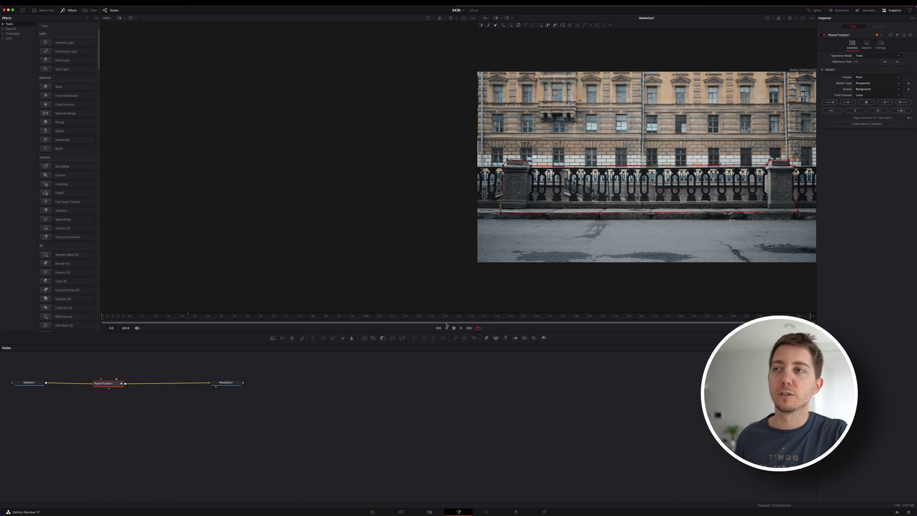
{"action": "left_click", "coordinate": [313, 316]}
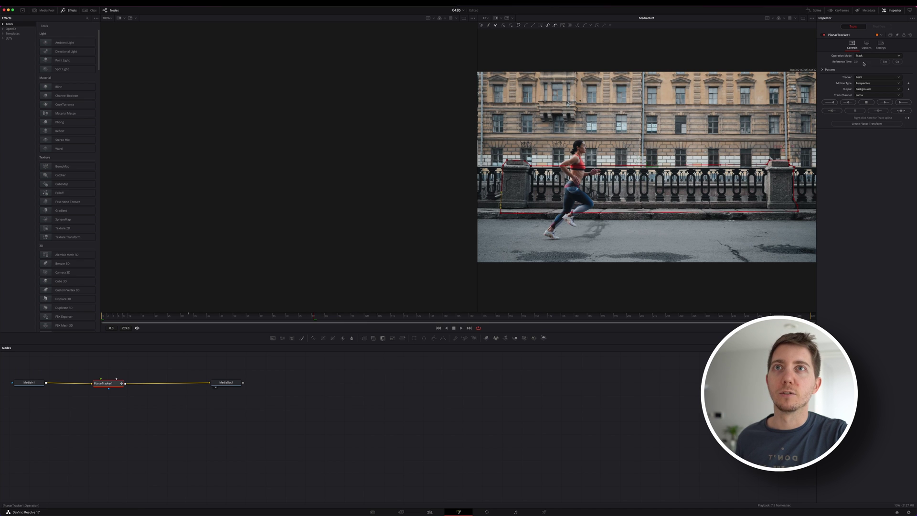
{"action": "left_click", "coordinate": [884, 62]}
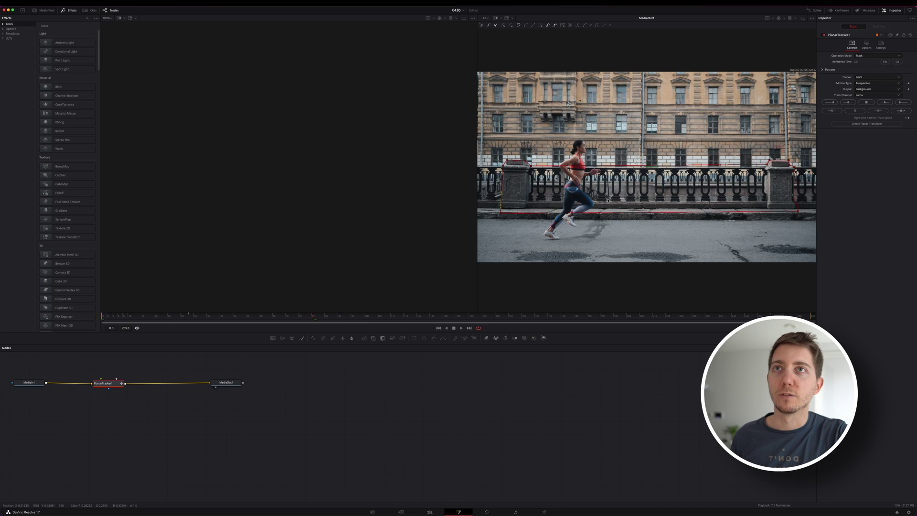
- Track the railing to the clip's end and place the created PlanarTransform node below the tracker
{"action": "left_click", "coordinate": [900, 102]}
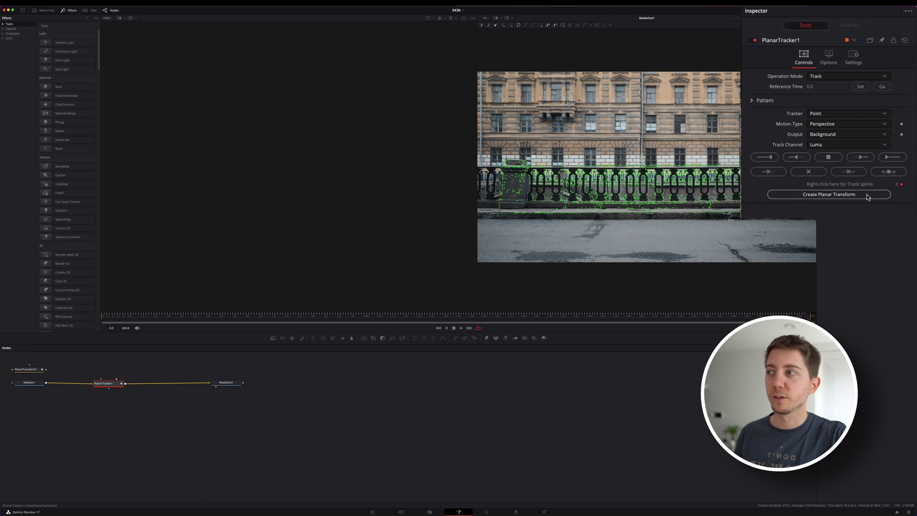
{"action": "left_click_drag", "start_coordinate": [39, 381], "coordinate": [108, 423]}
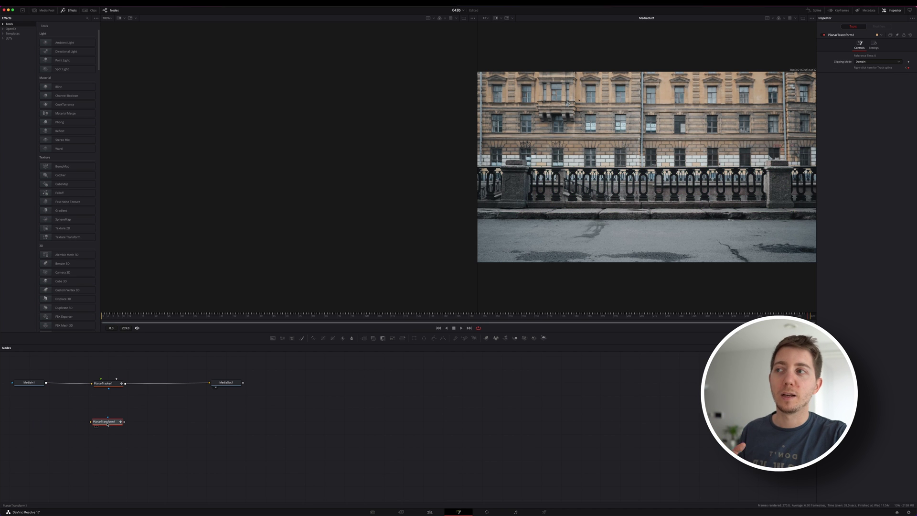
{"action": "left_click", "coordinate": [112, 383]}
- Replace PlanarTracker1 with a Text+ layer merged over MediaIn1, routed through PlanarTransform1 into Merge1
{"action": "key", "text": "Delete"}
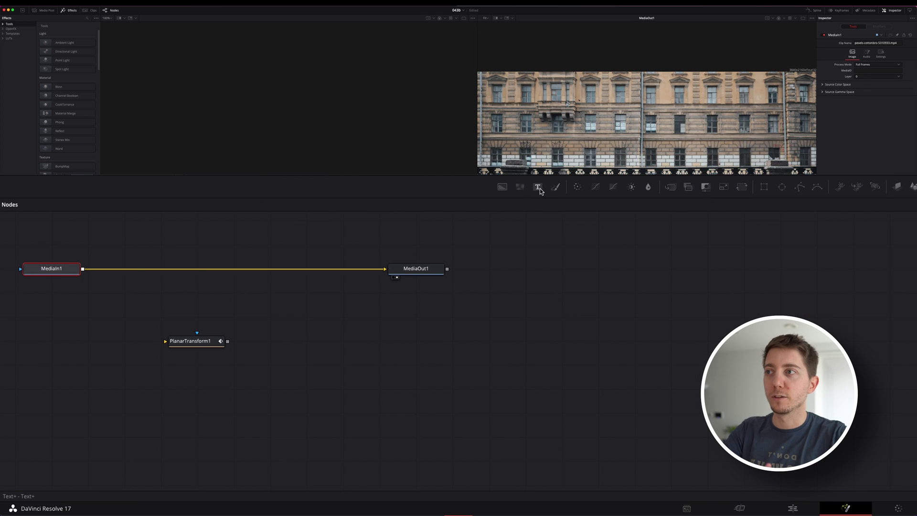
{"action": "left_click_drag", "start_coordinate": [540, 189], "coordinate": [207, 271]}
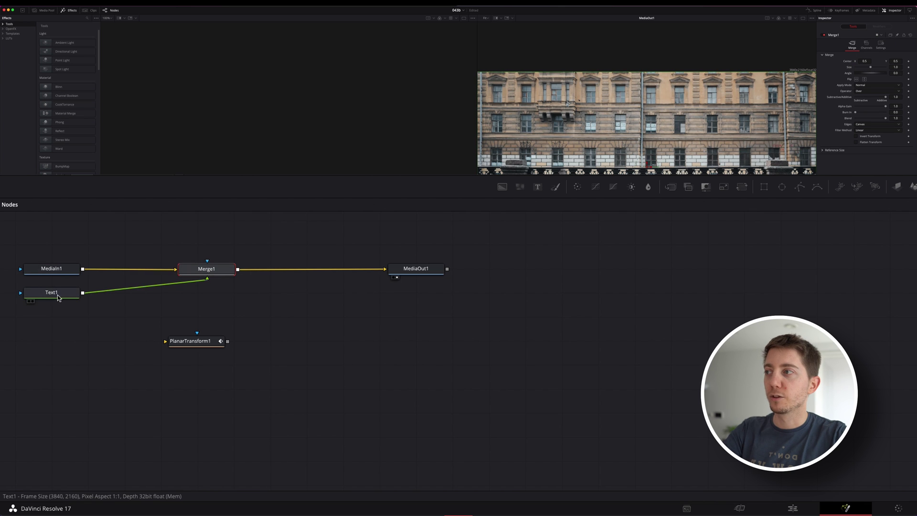
{"action": "left_click_drag", "start_coordinate": [58, 296], "coordinate": [290, 326]}
{"action": "left_click_drag", "start_coordinate": [222, 316], "coordinate": [206, 267]}
{"action": "left_click_drag", "start_coordinate": [282, 325], "coordinate": [195, 317]}
{"action": "left_click", "coordinate": [205, 359]}
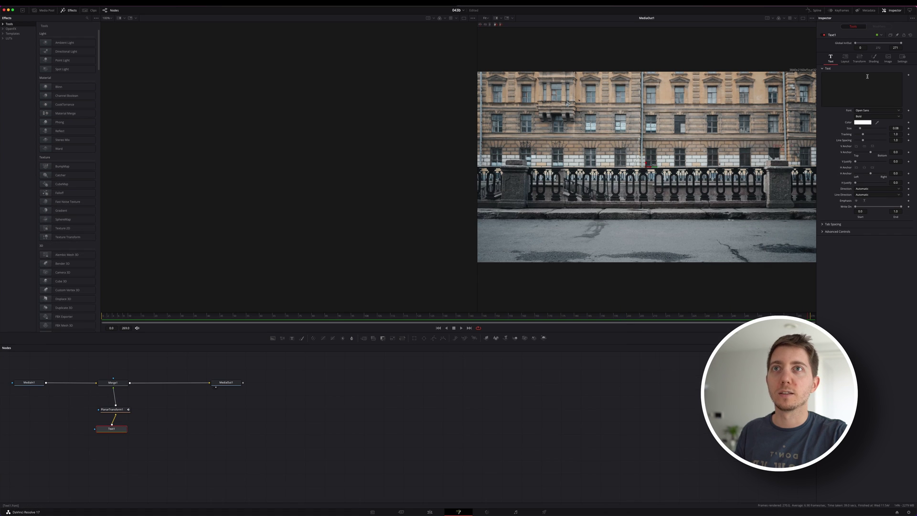
- Set Text1 to 'My title goes here' with Center Y 0.324, then play the clip to check
{"action": "type", "text": "My title"}
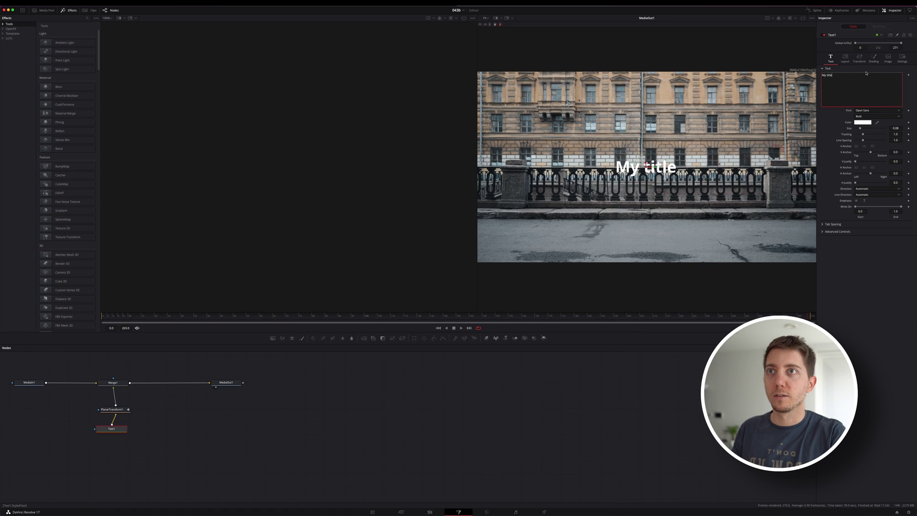
{"action": "type", "text": " goes here"}
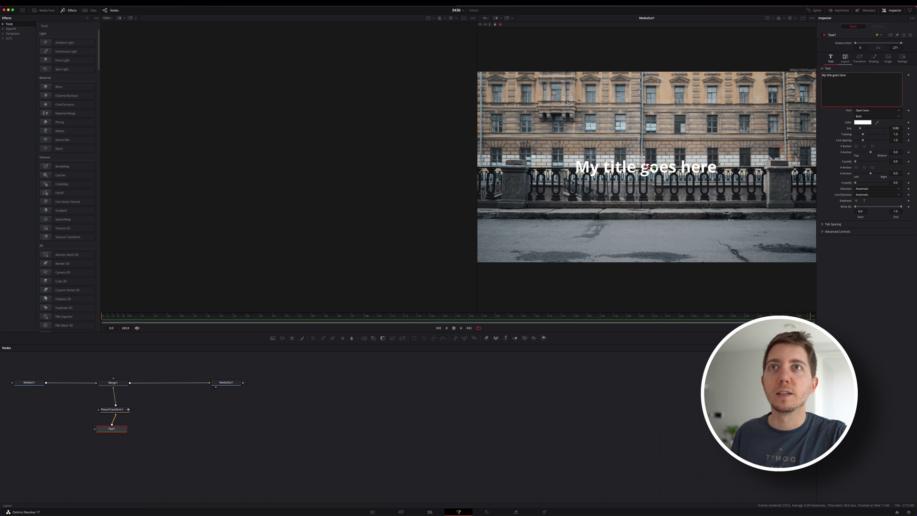
{"action": "left_click", "coordinate": [845, 57]}
{"action": "left_click_drag", "start_coordinate": [895, 79], "coordinate": [851, 86]}
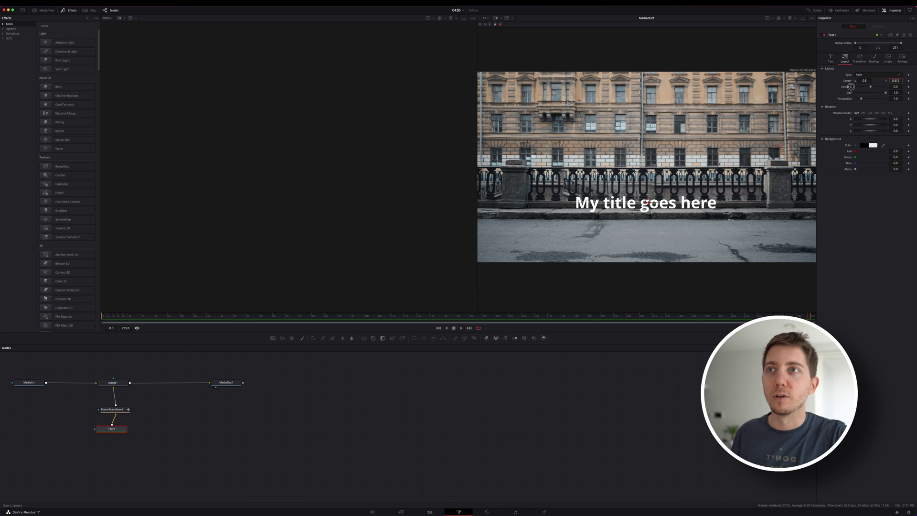
{"action": "left_click", "coordinate": [103, 316]}
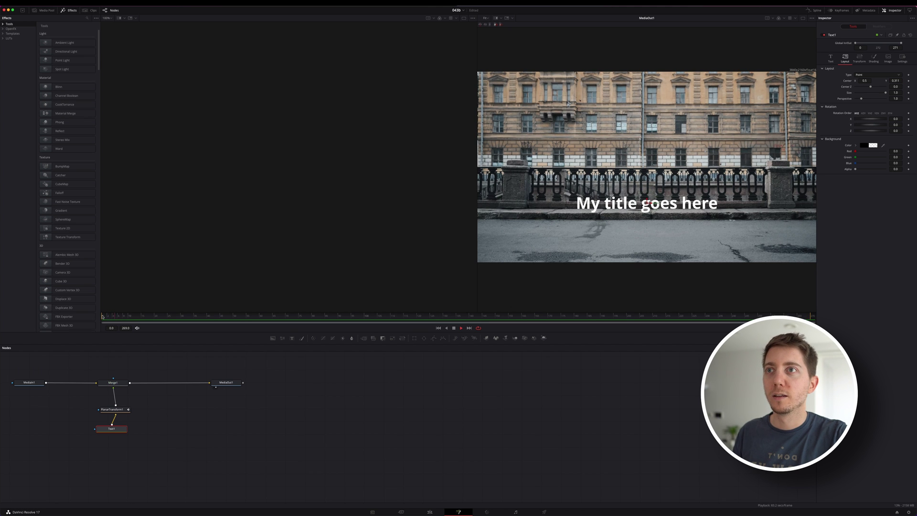
{"action": "key", "text": "space"}
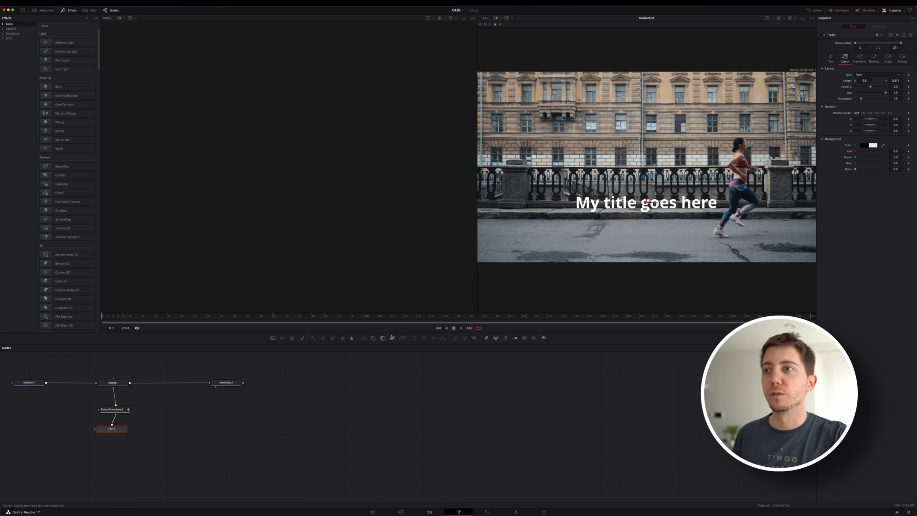
{"action": "left_click", "coordinate": [454, 328]}
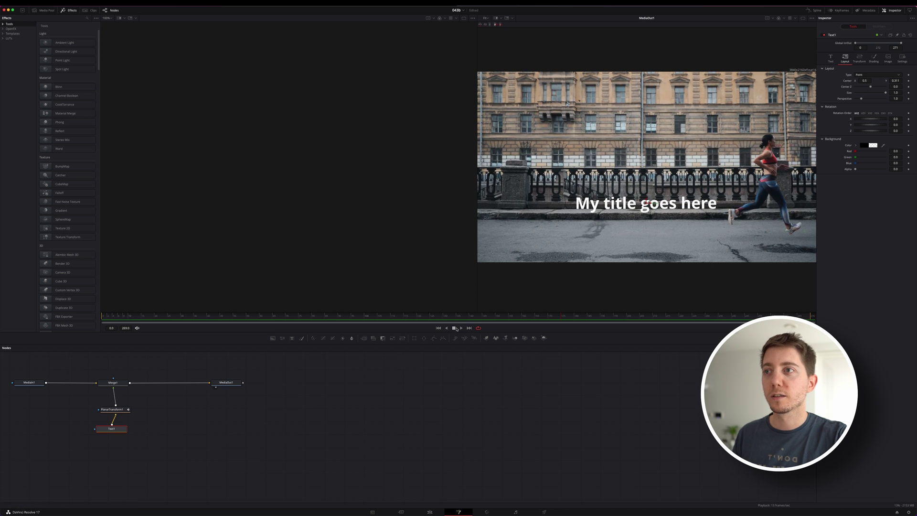
- Return to the Edit page, move to 01:00:02:15, and select the runner clip on V2
{"action": "left_click", "coordinate": [426, 512]}
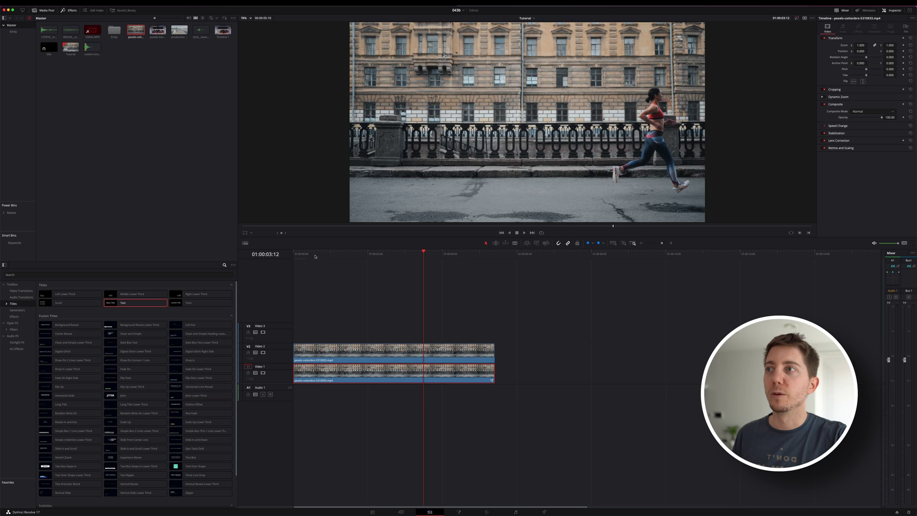
{"action": "left_click_drag", "start_coordinate": [315, 257], "coordinate": [390, 256]}
{"action": "left_click", "coordinate": [294, 355]}
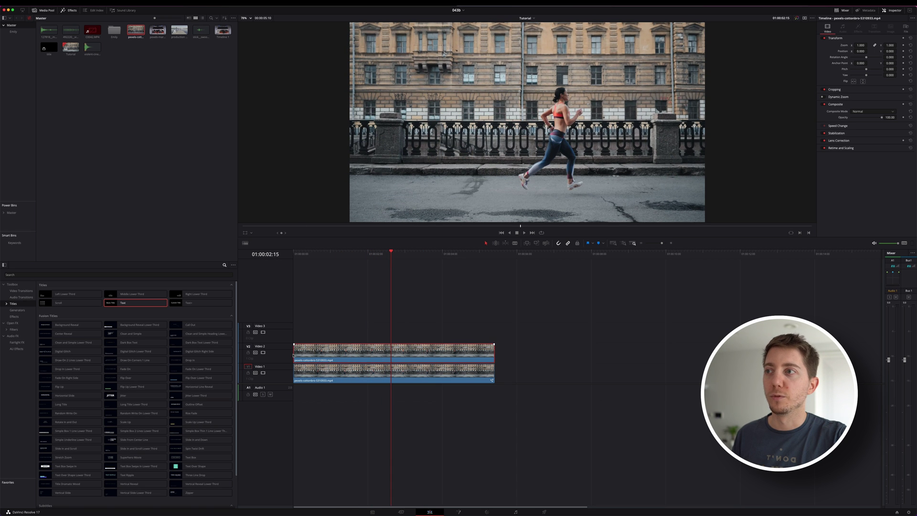